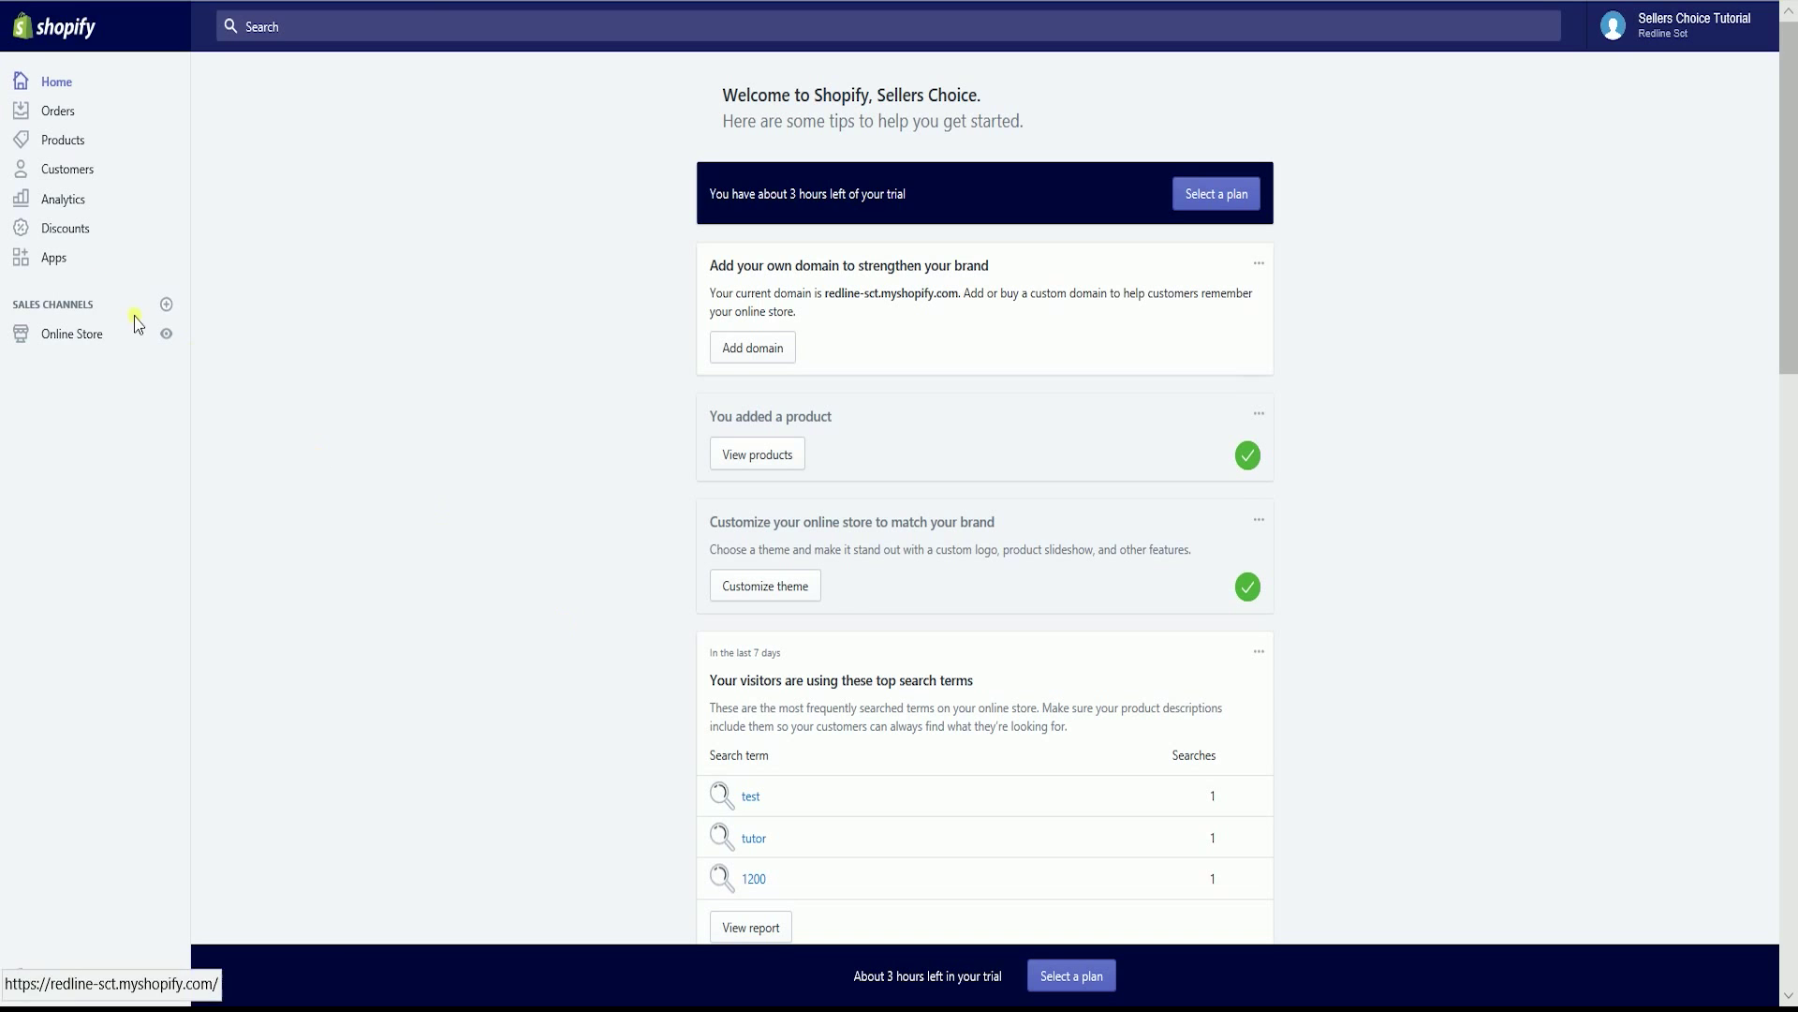
Step: Search the Shopify App Store for 'privy' and click Get on the Privy email popups listing
left_click(79, 260)
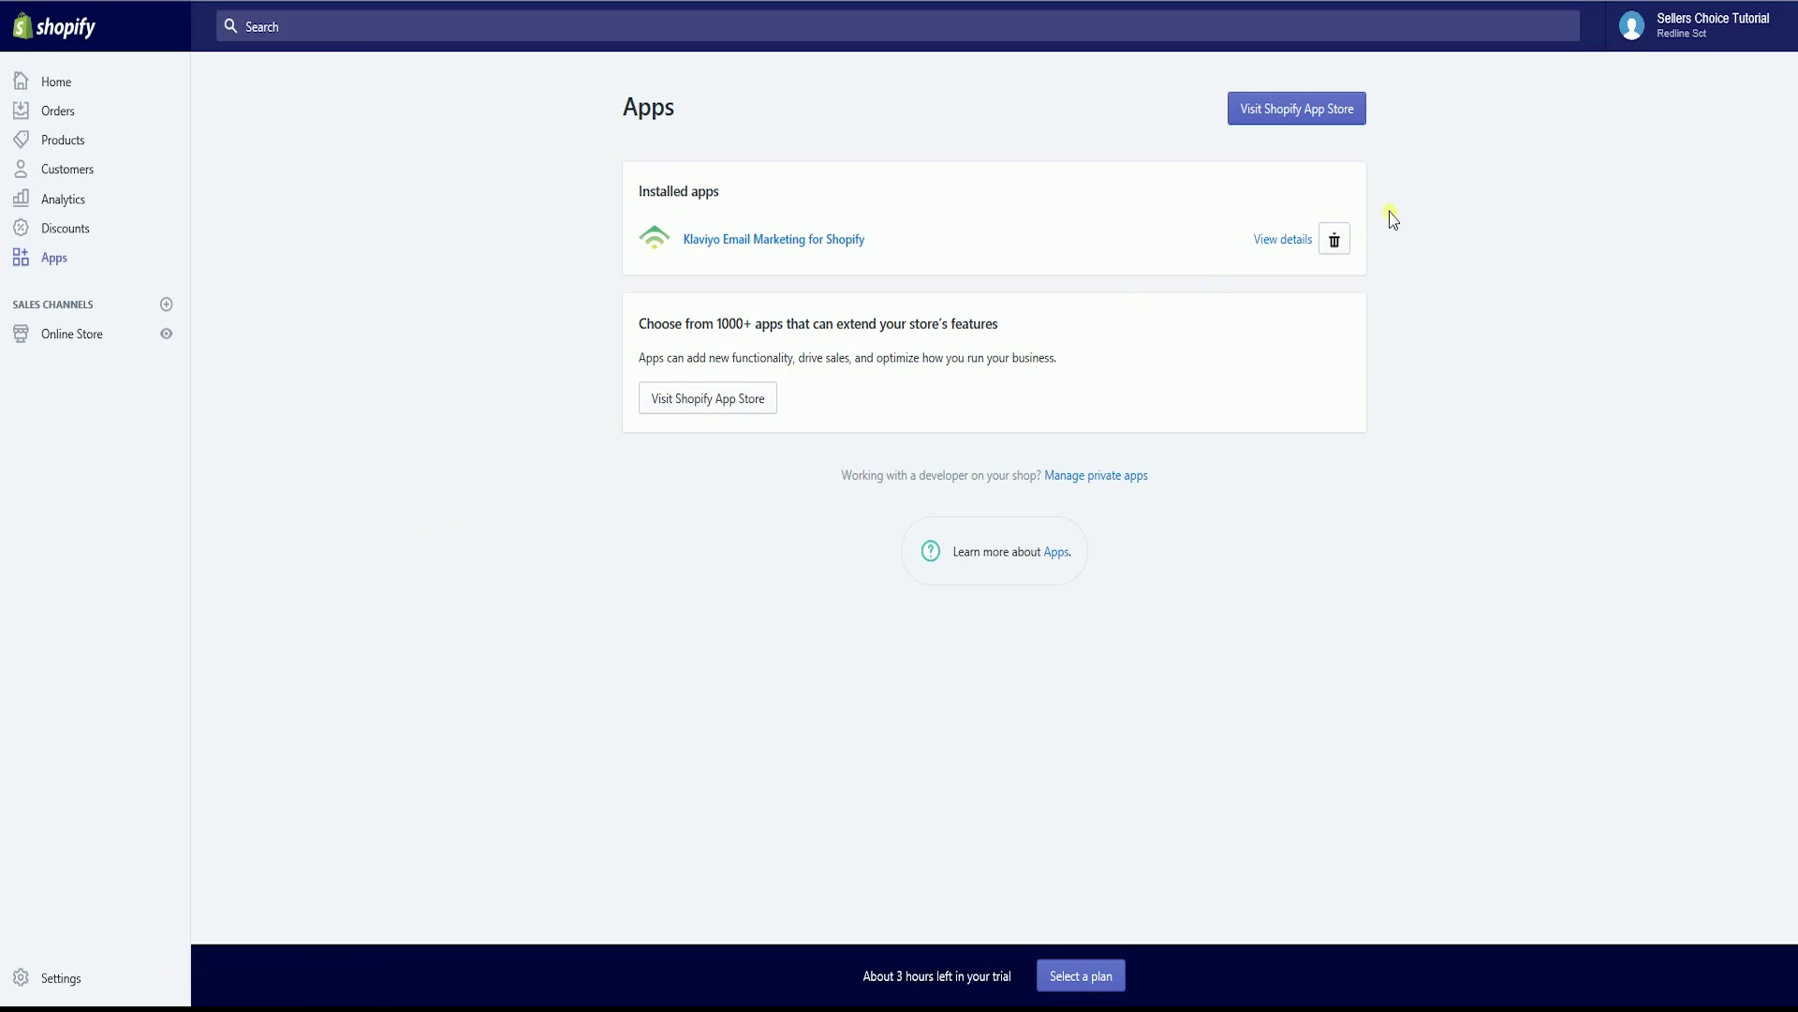
left_click(1281, 108)
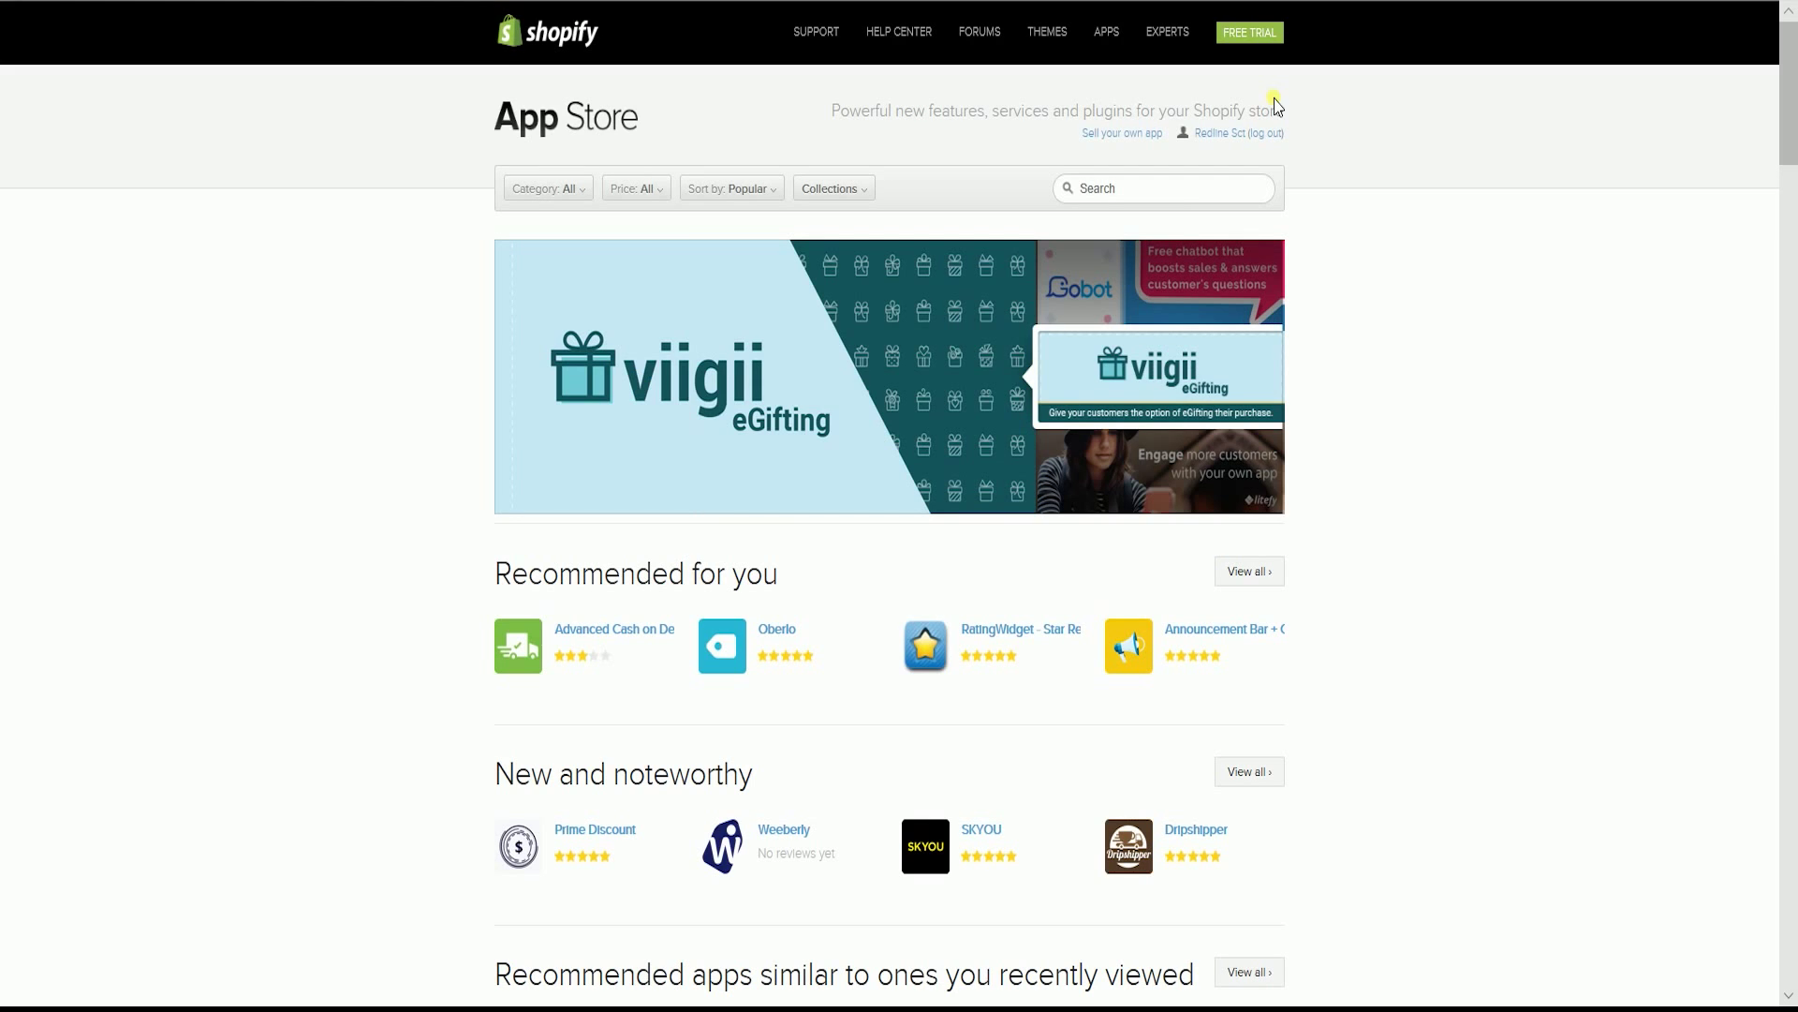
left_click(1124, 190)
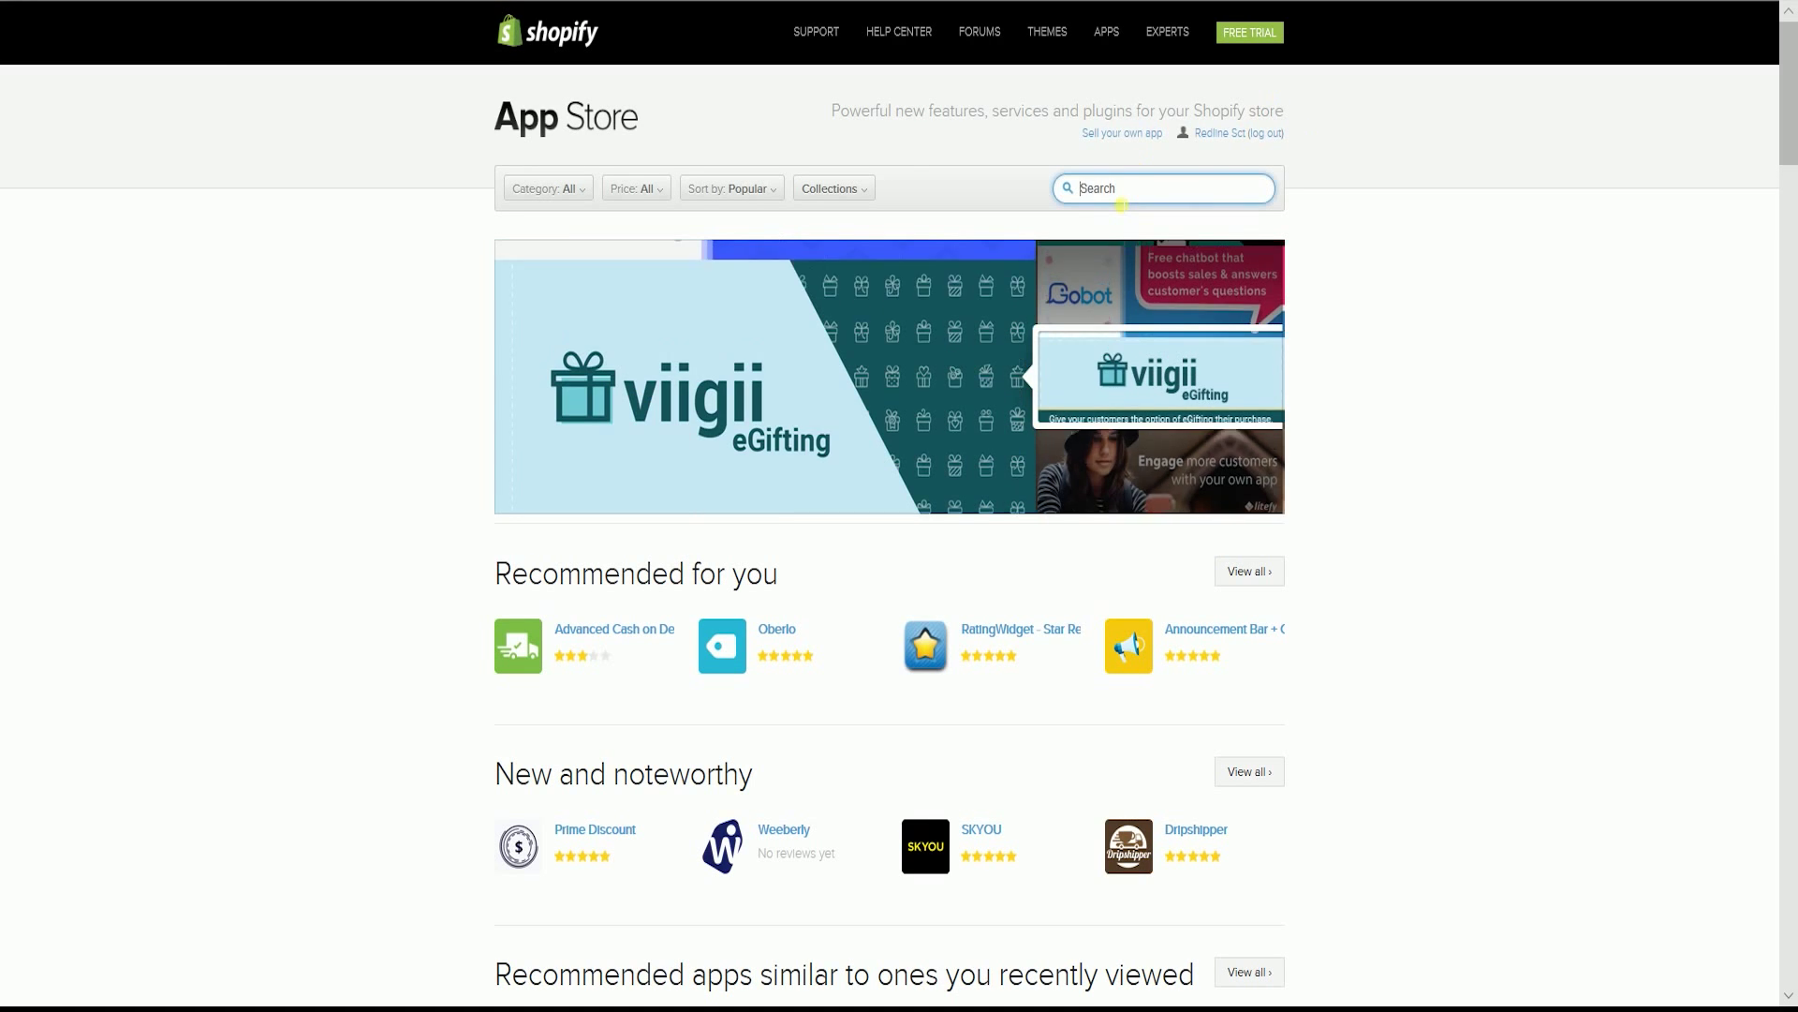
type("privy")
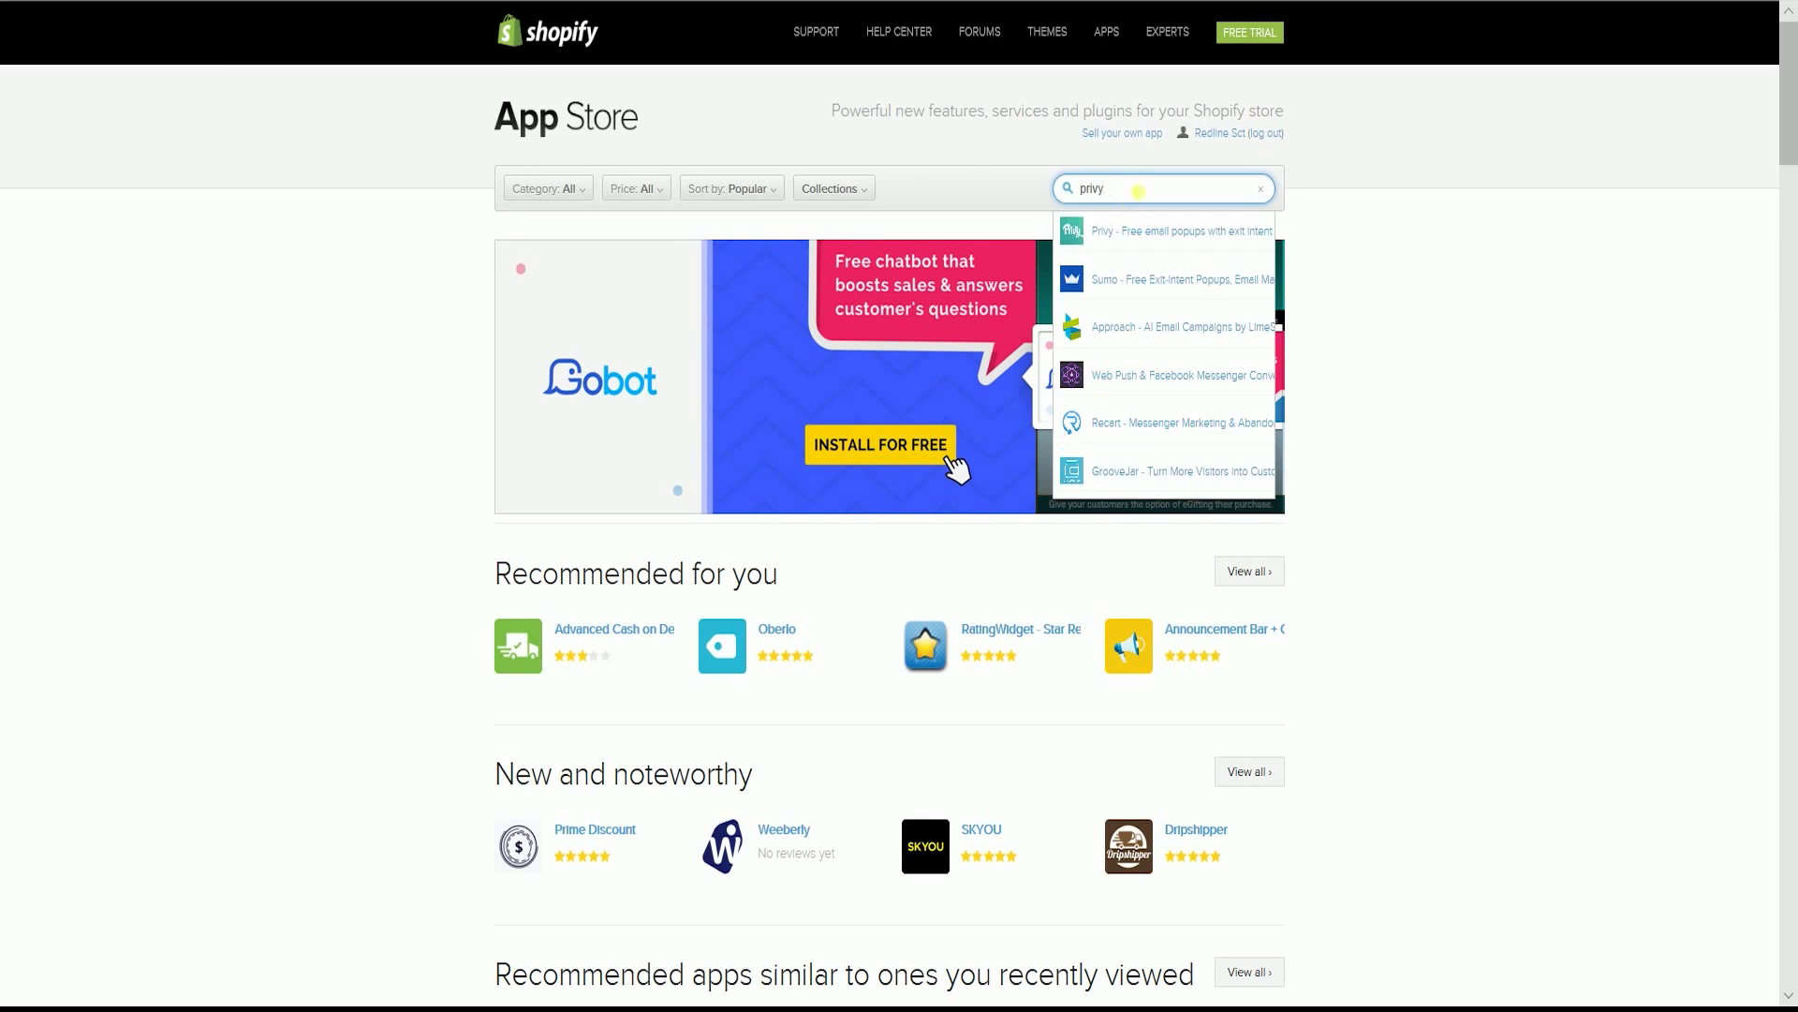
left_click(1123, 242)
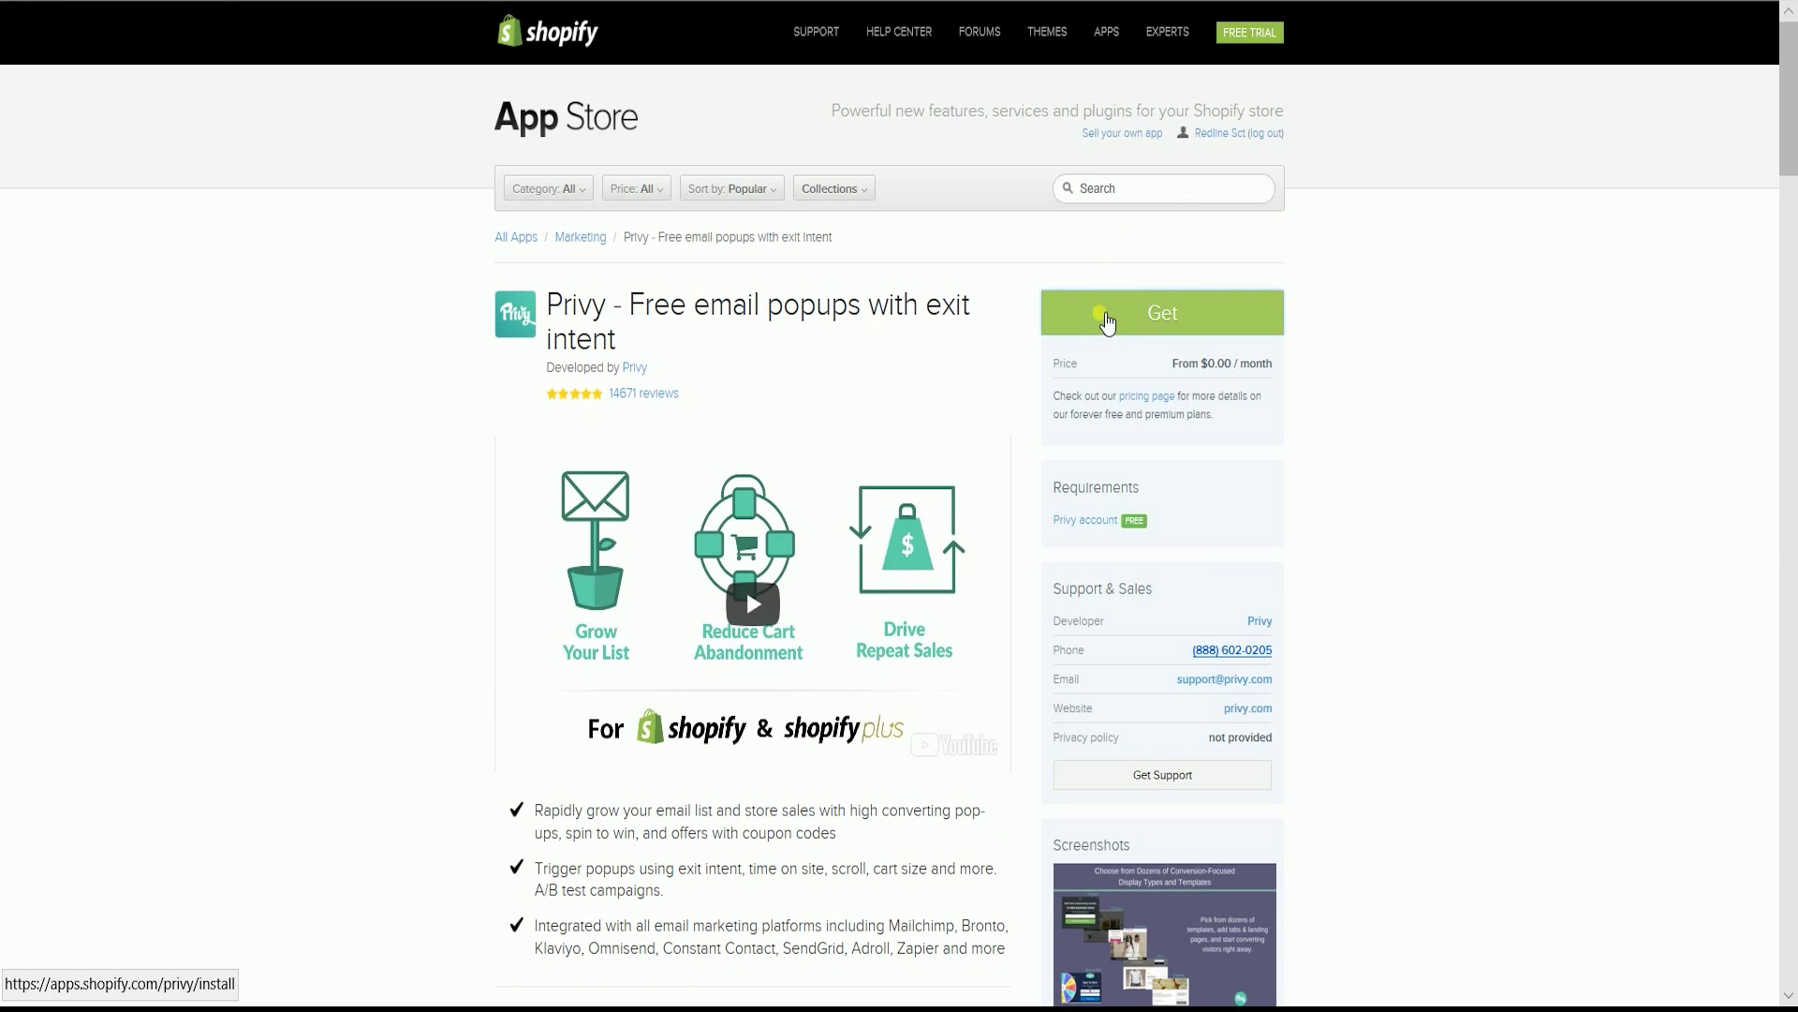
left_click(1106, 321)
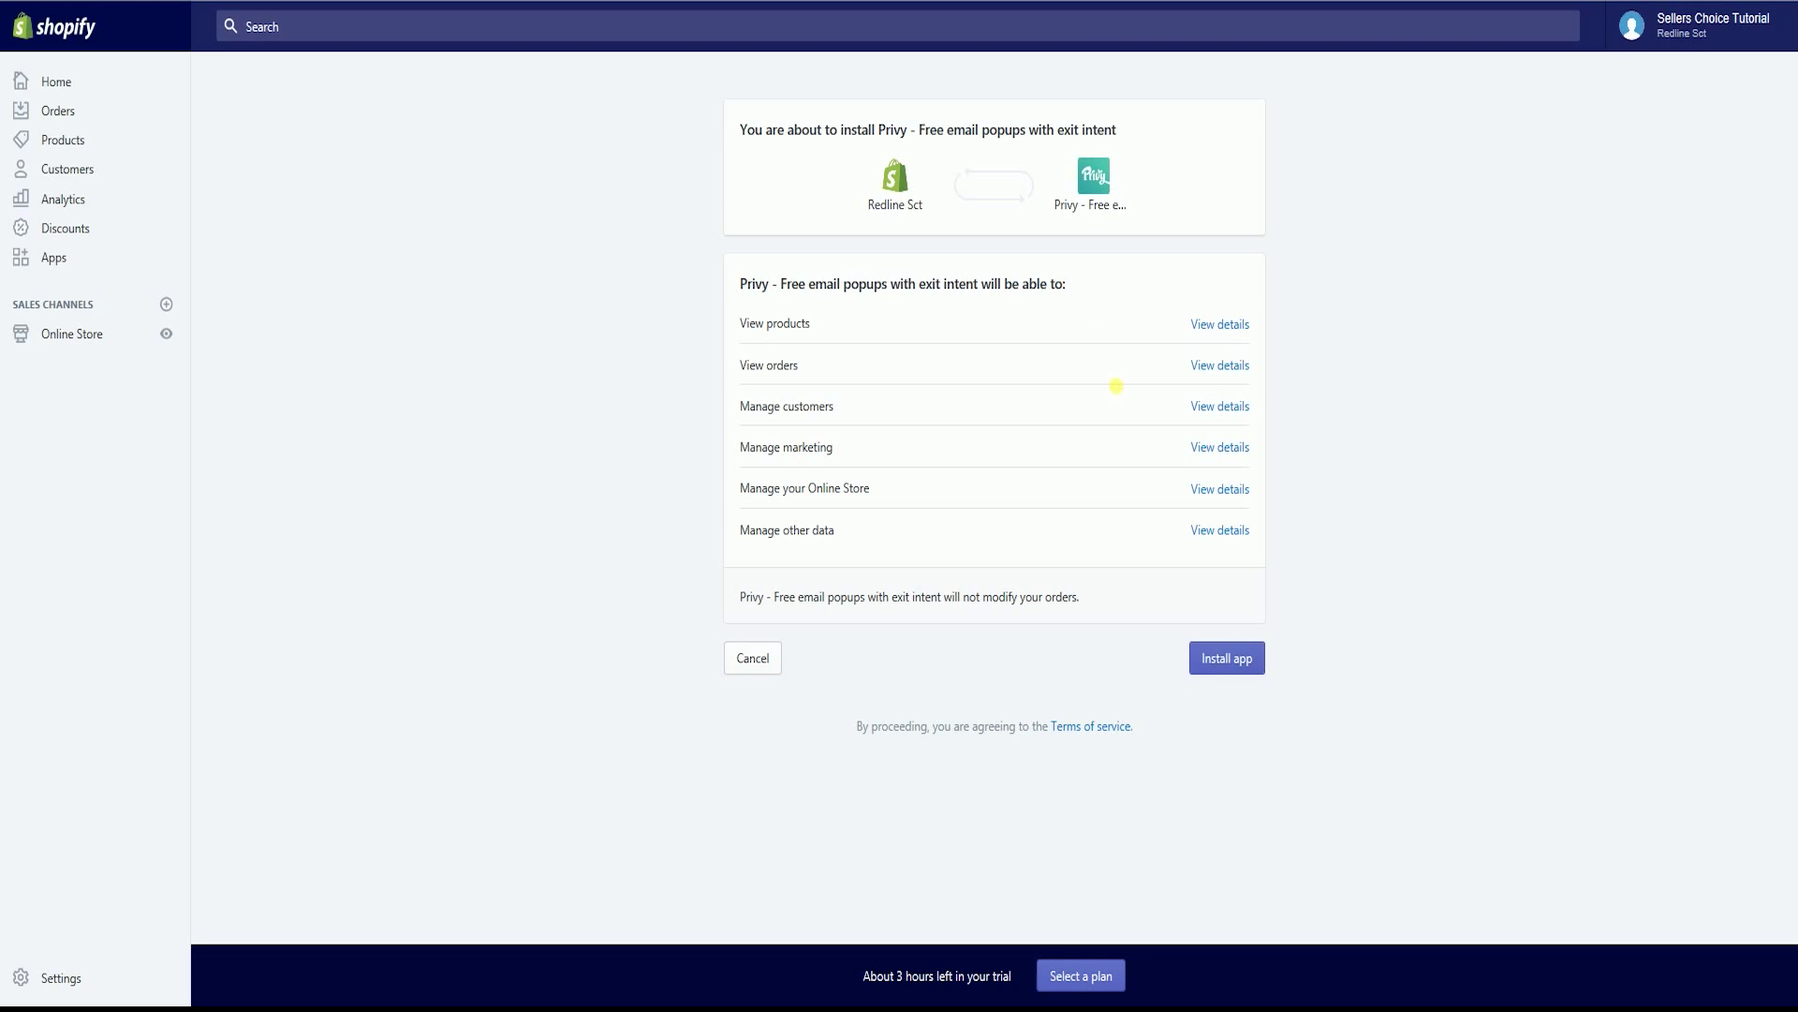
Step: Approve Privy's requested permissions with Install app
left_click(1207, 667)
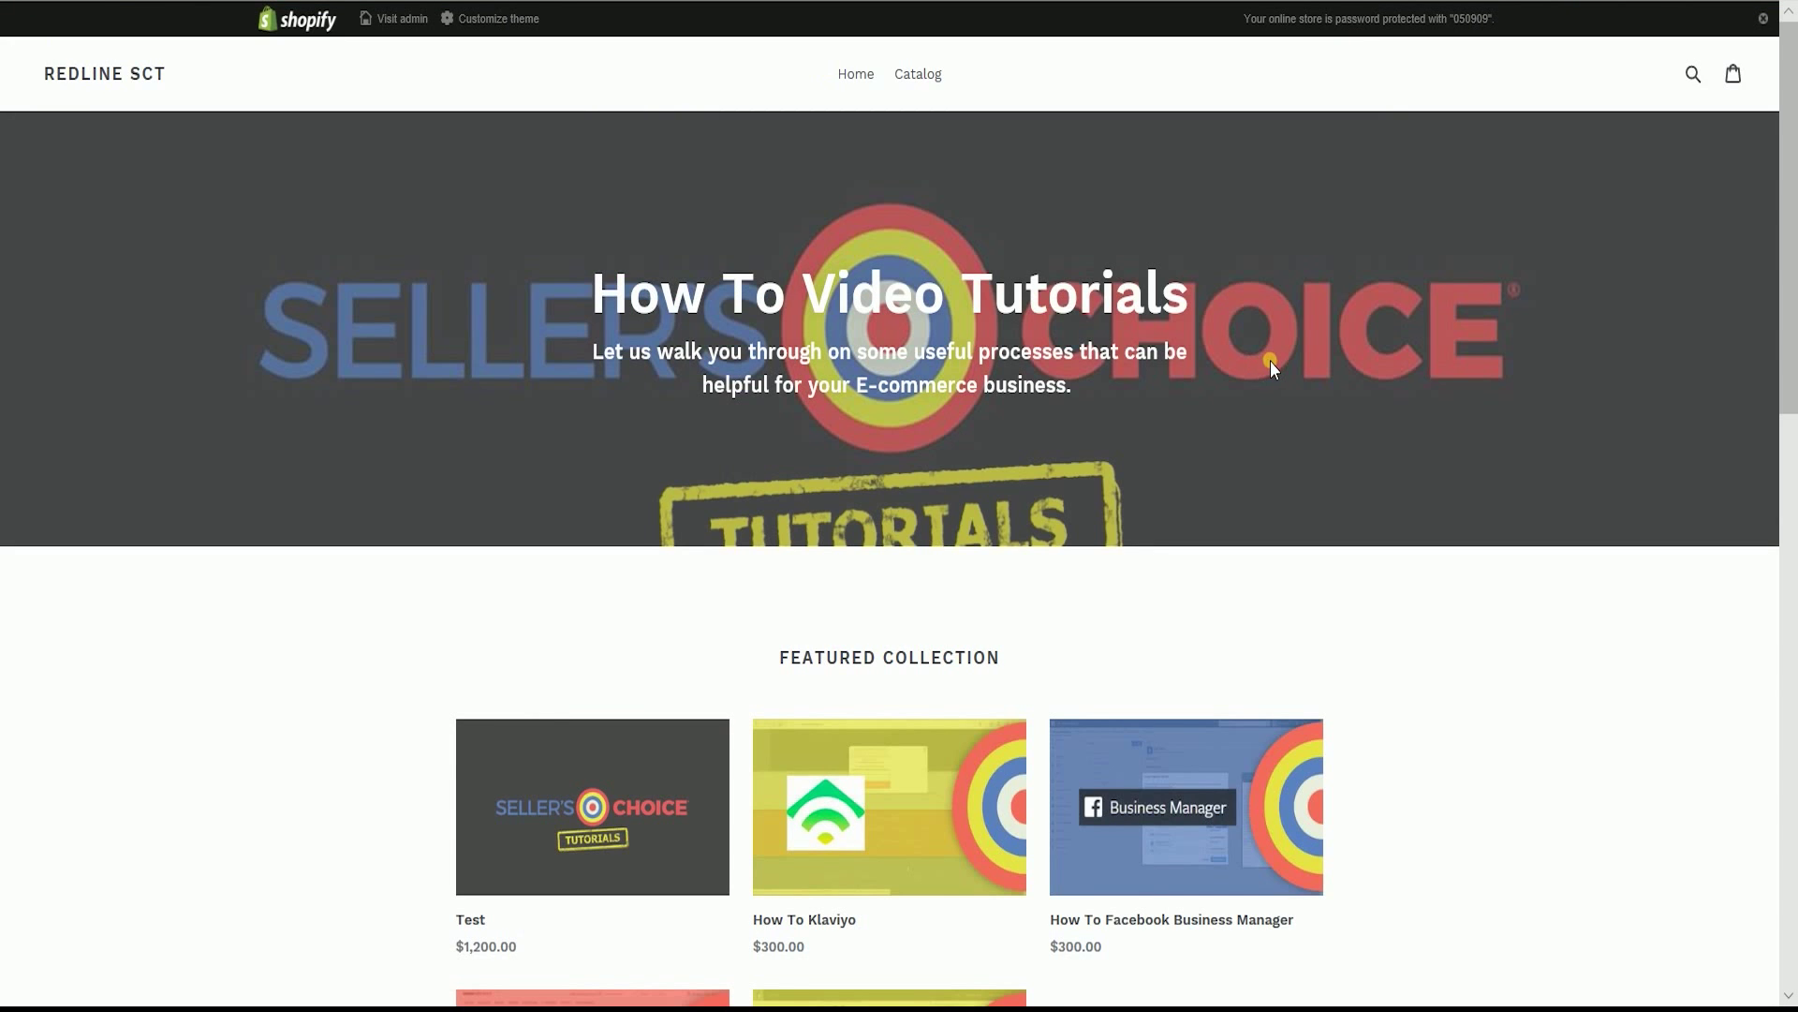
Step: Scroll the Redline SCT storefront, refresh it, and find Privy's 'Sign up!' tab and ribbon
scroll(1270, 362, "down", 15)
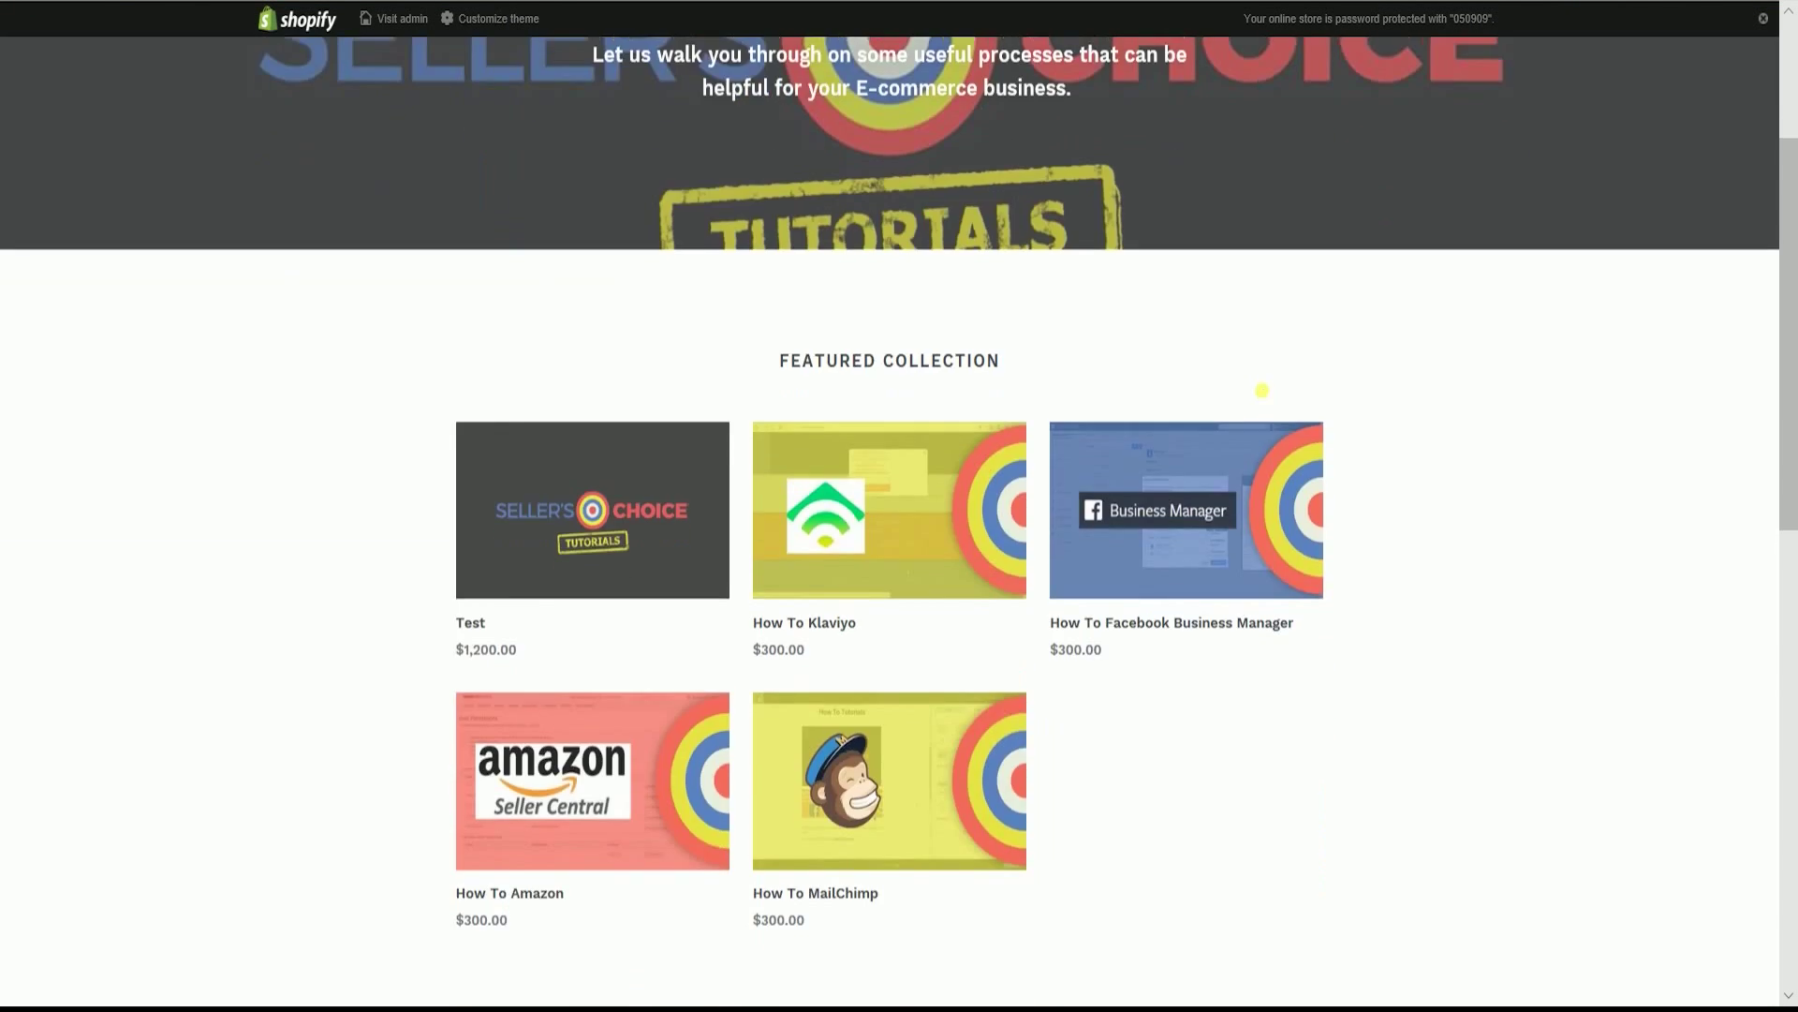
scroll(1212, 528, "up", 15)
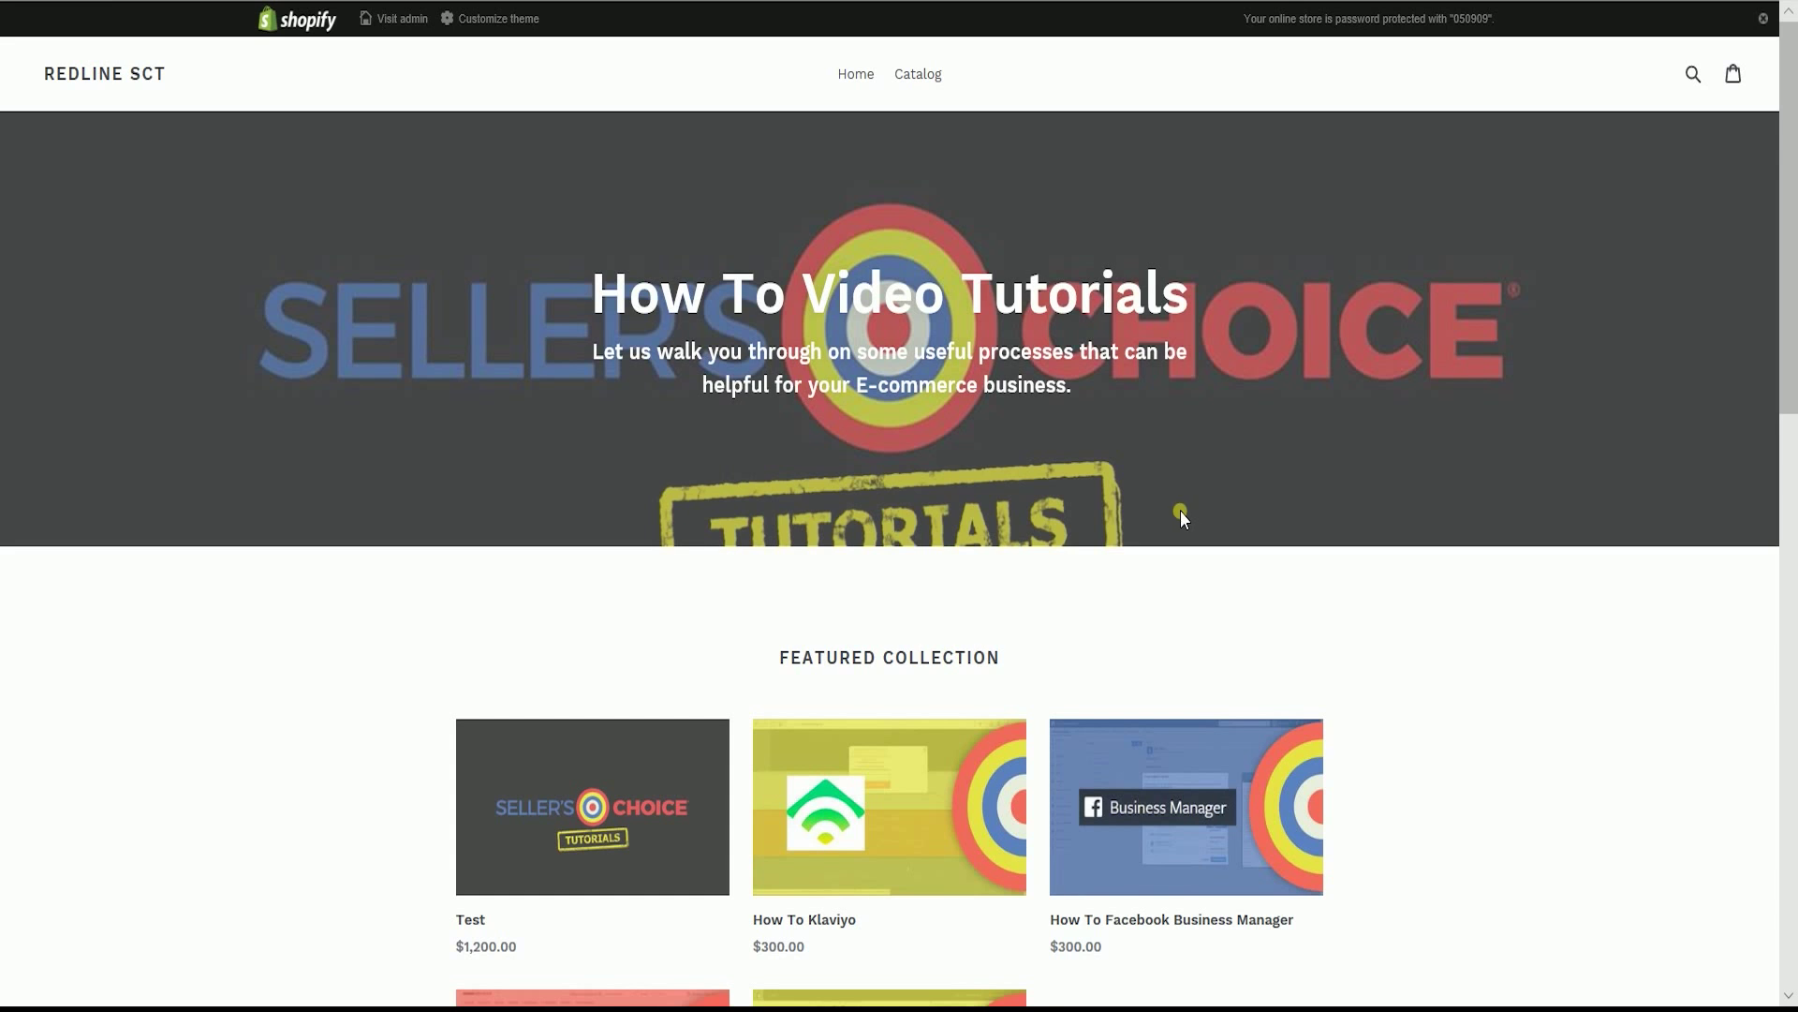
scroll(1182, 513, "down", 1)
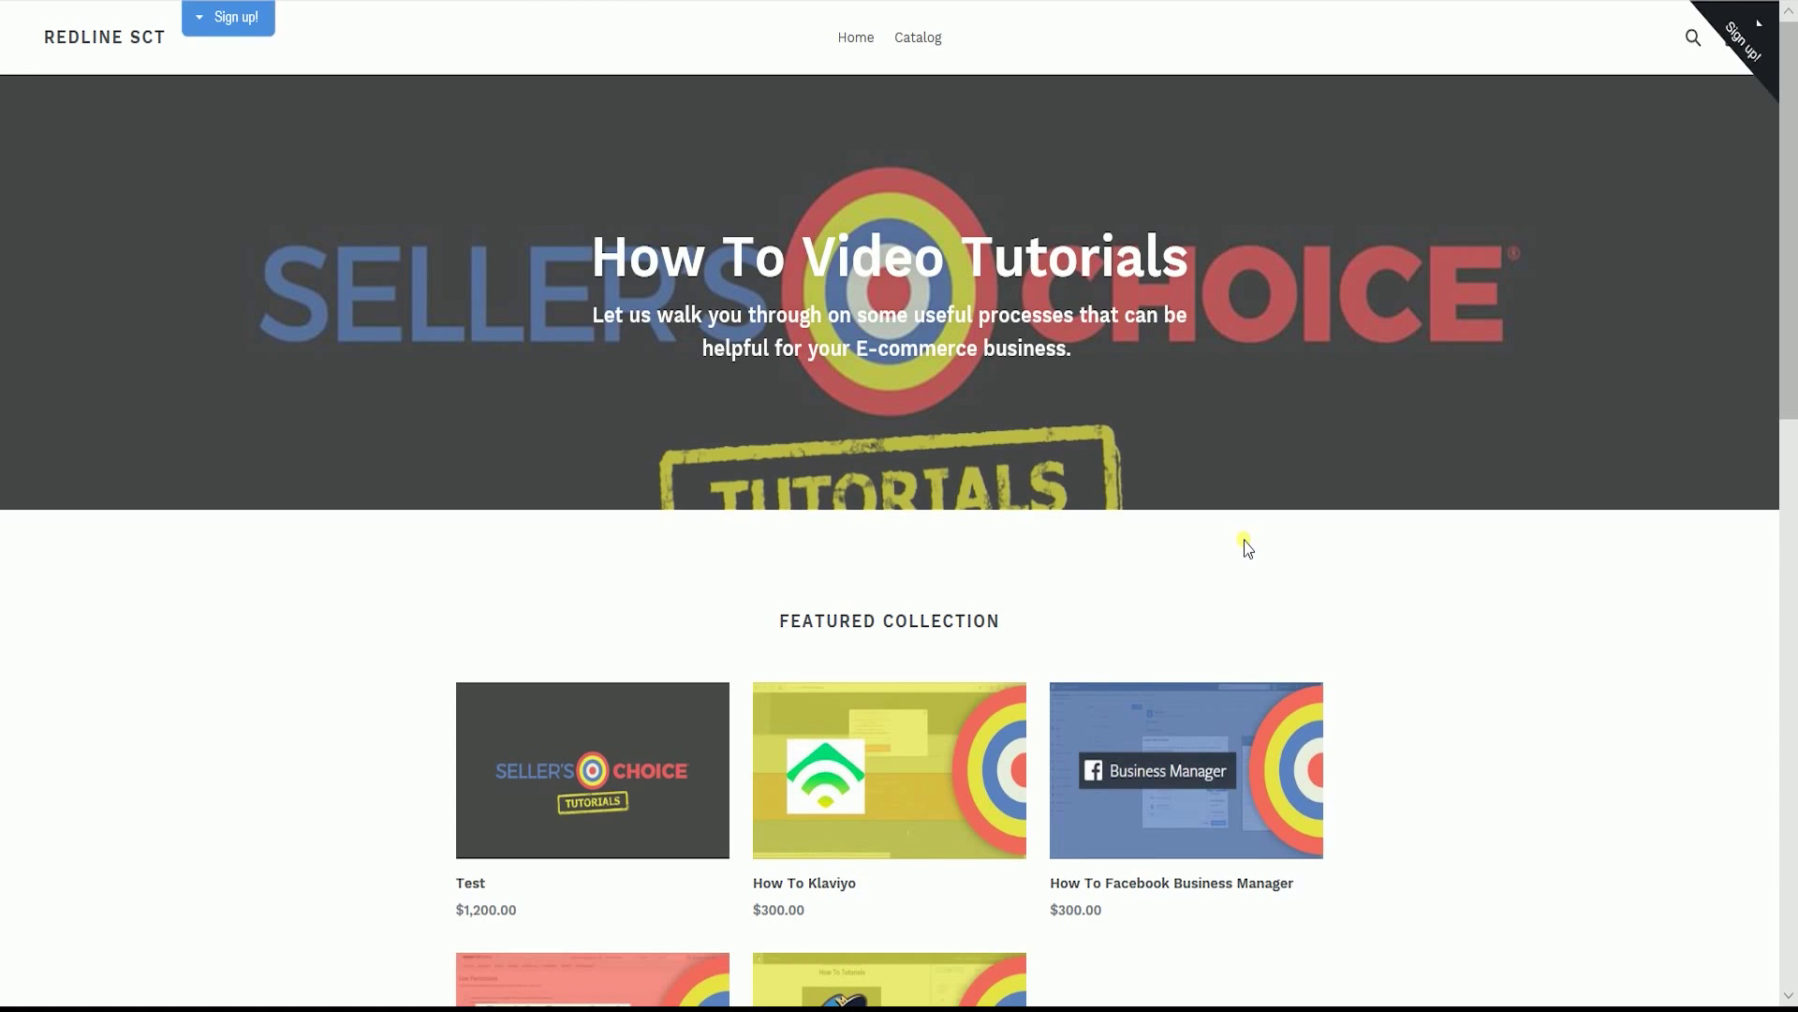
scroll(1245, 547, "down", 10)
scroll(1244, 543, "up", 10)
key("F5")
scroll(325, 353, "down", 15)
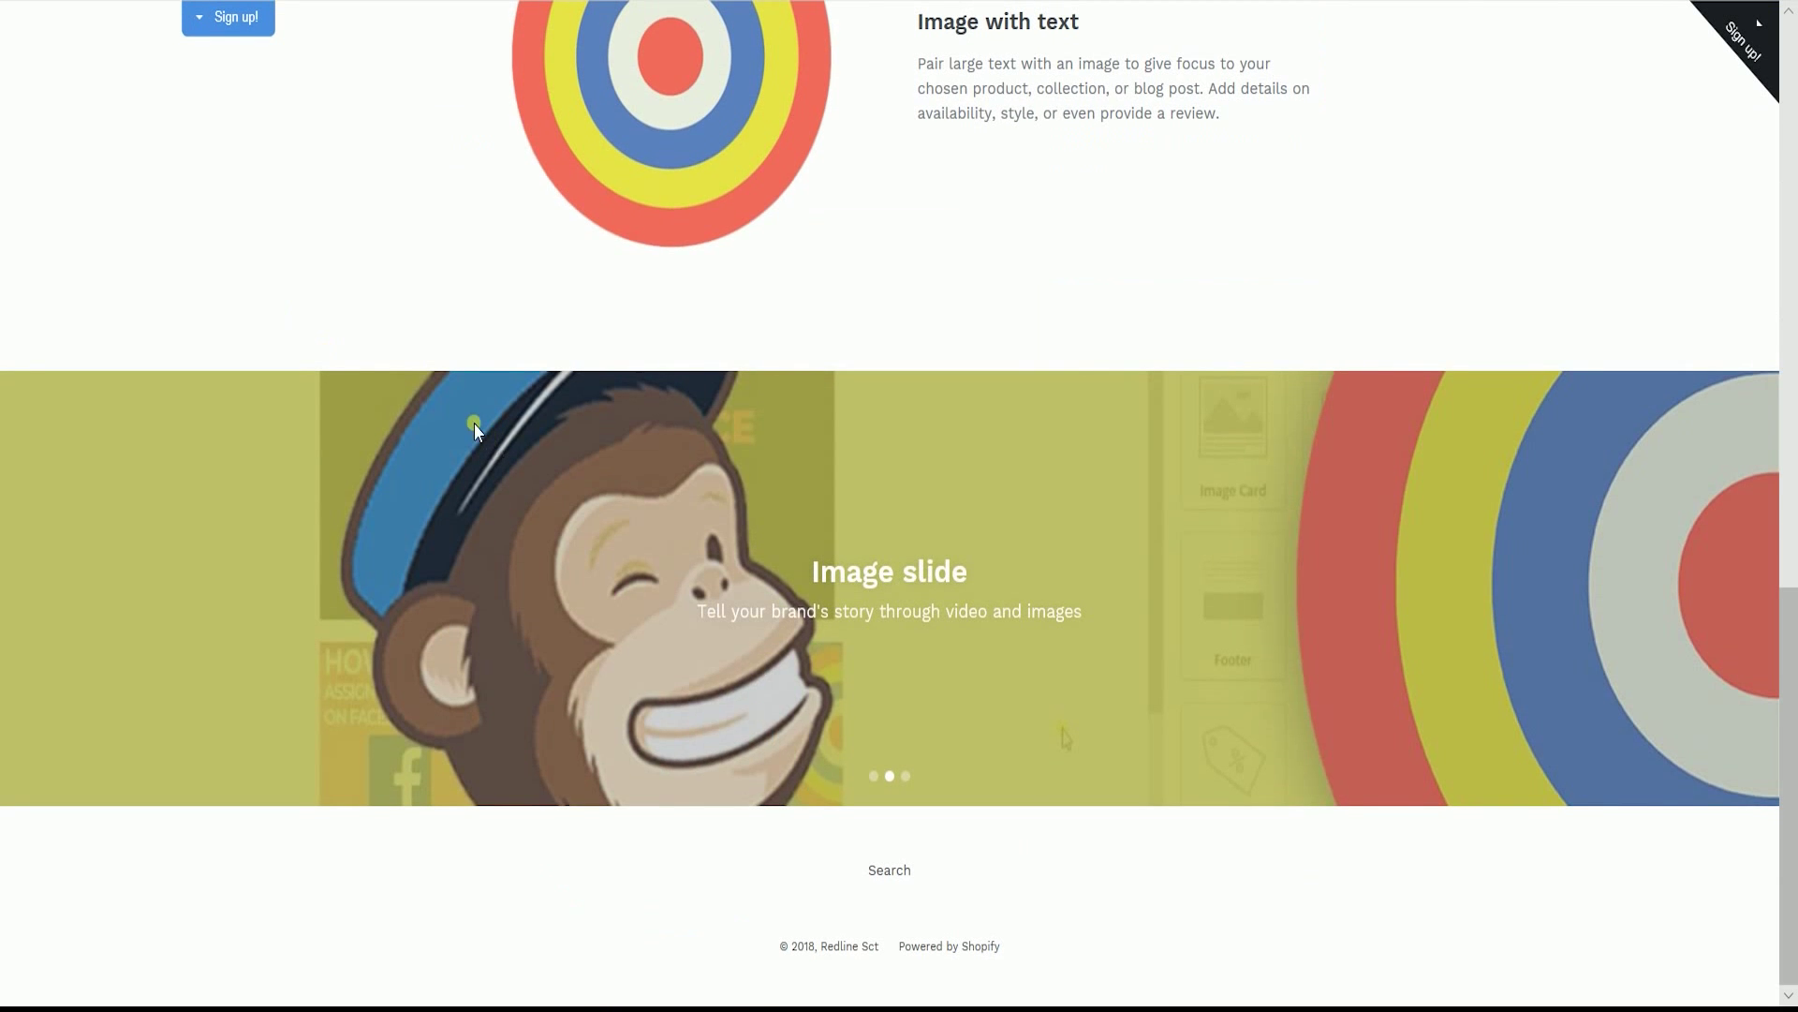
Step: Open the 'Win an iPhone X' popup from the Sign up! tab, then close it
left_click(250, 20)
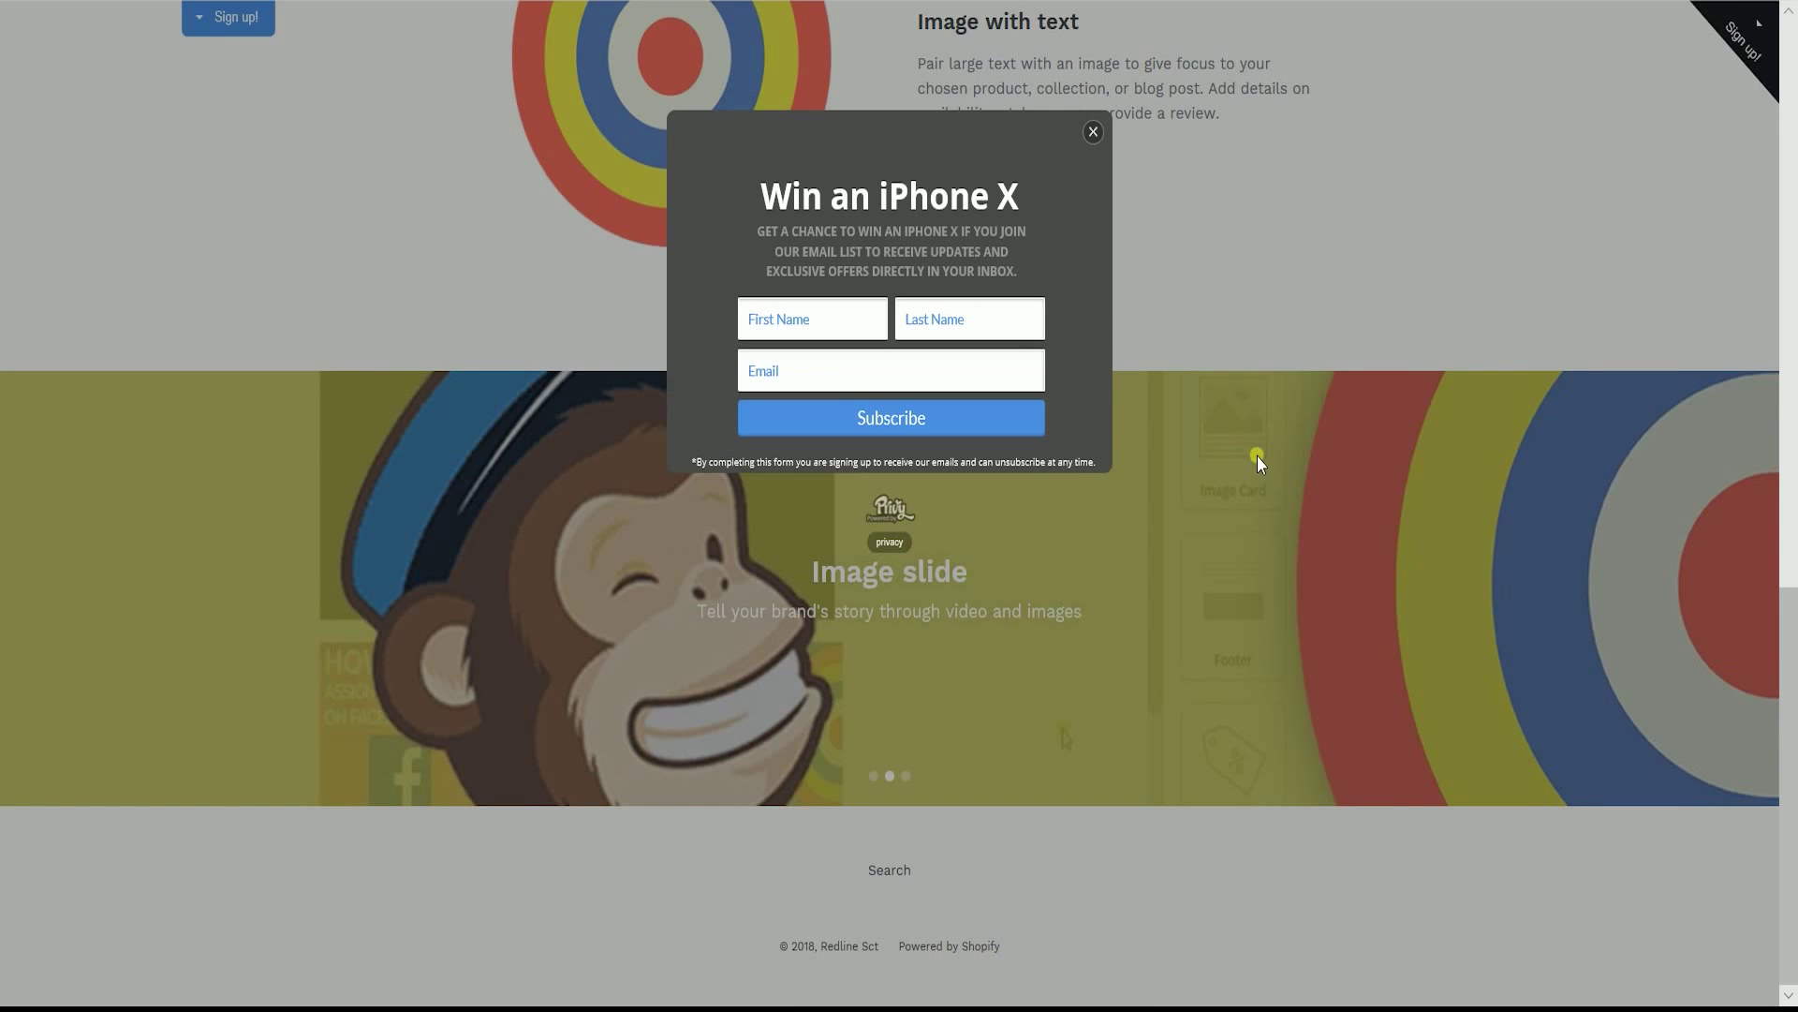
left_click(1093, 132)
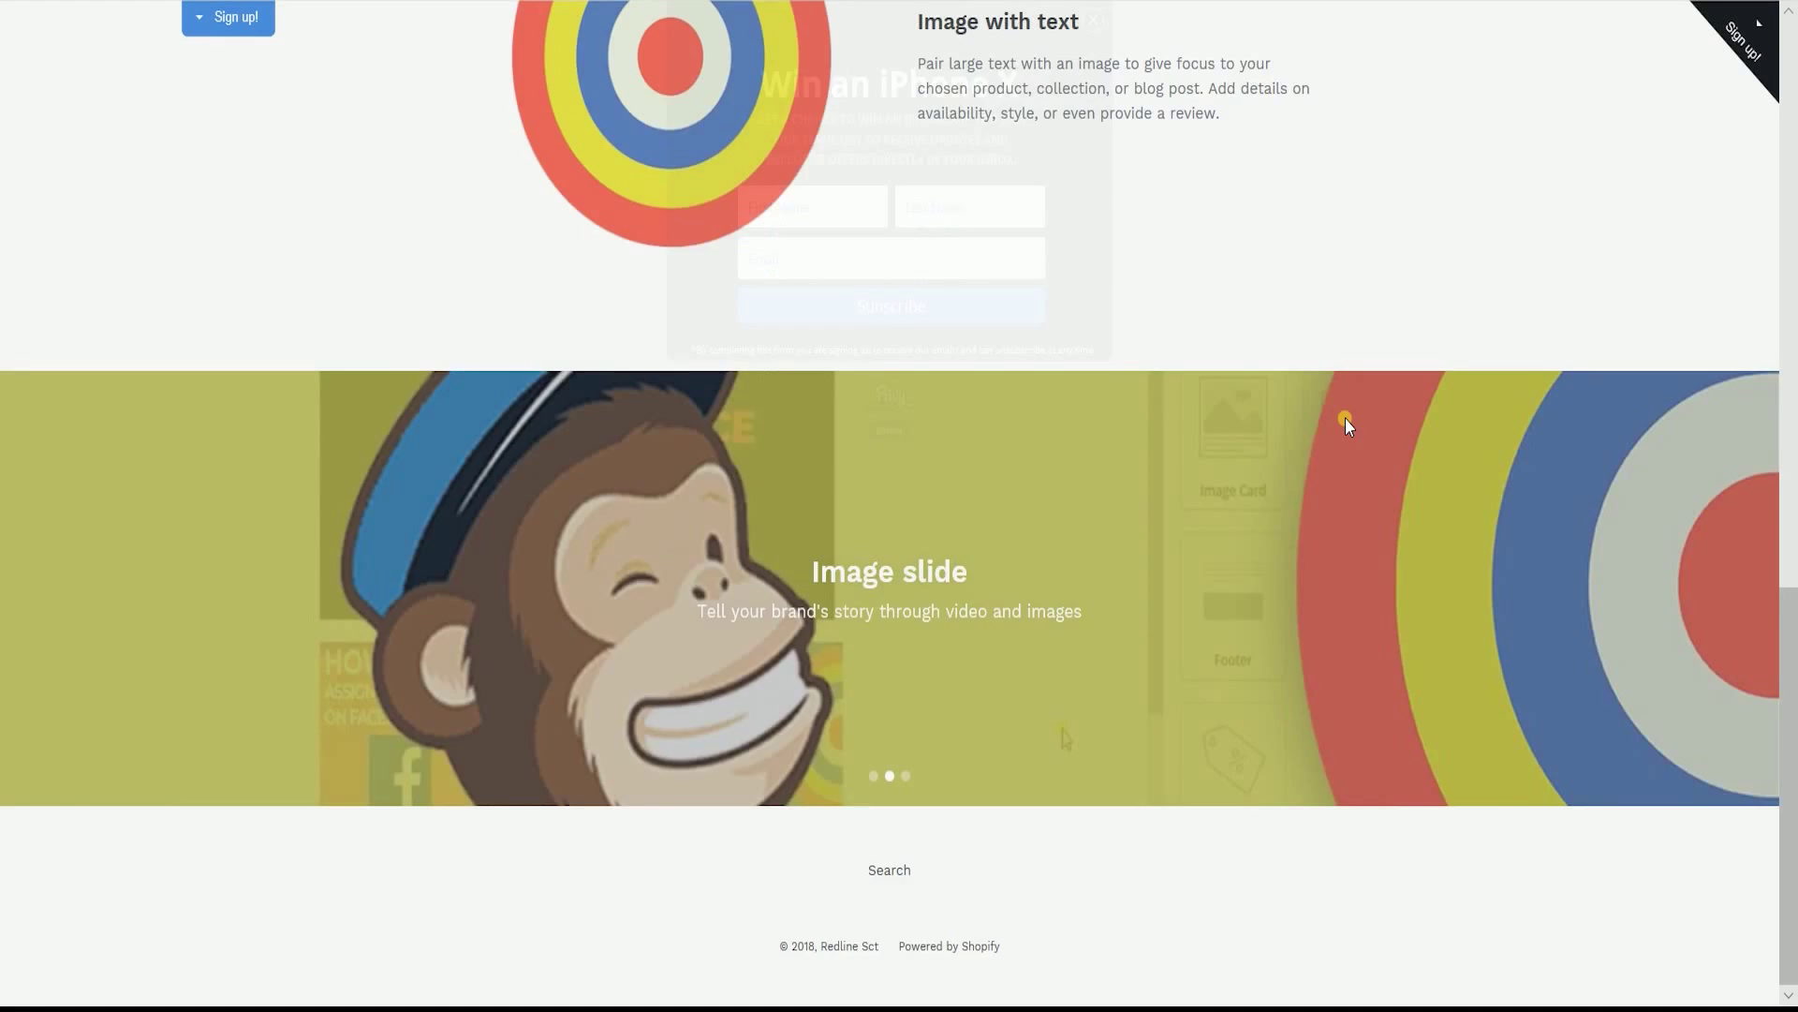
scroll(1345, 423, "up", 15)
Step: Open the 'Sign up for updates' popup from the corner ribbon, then close it
left_click(1750, 49)
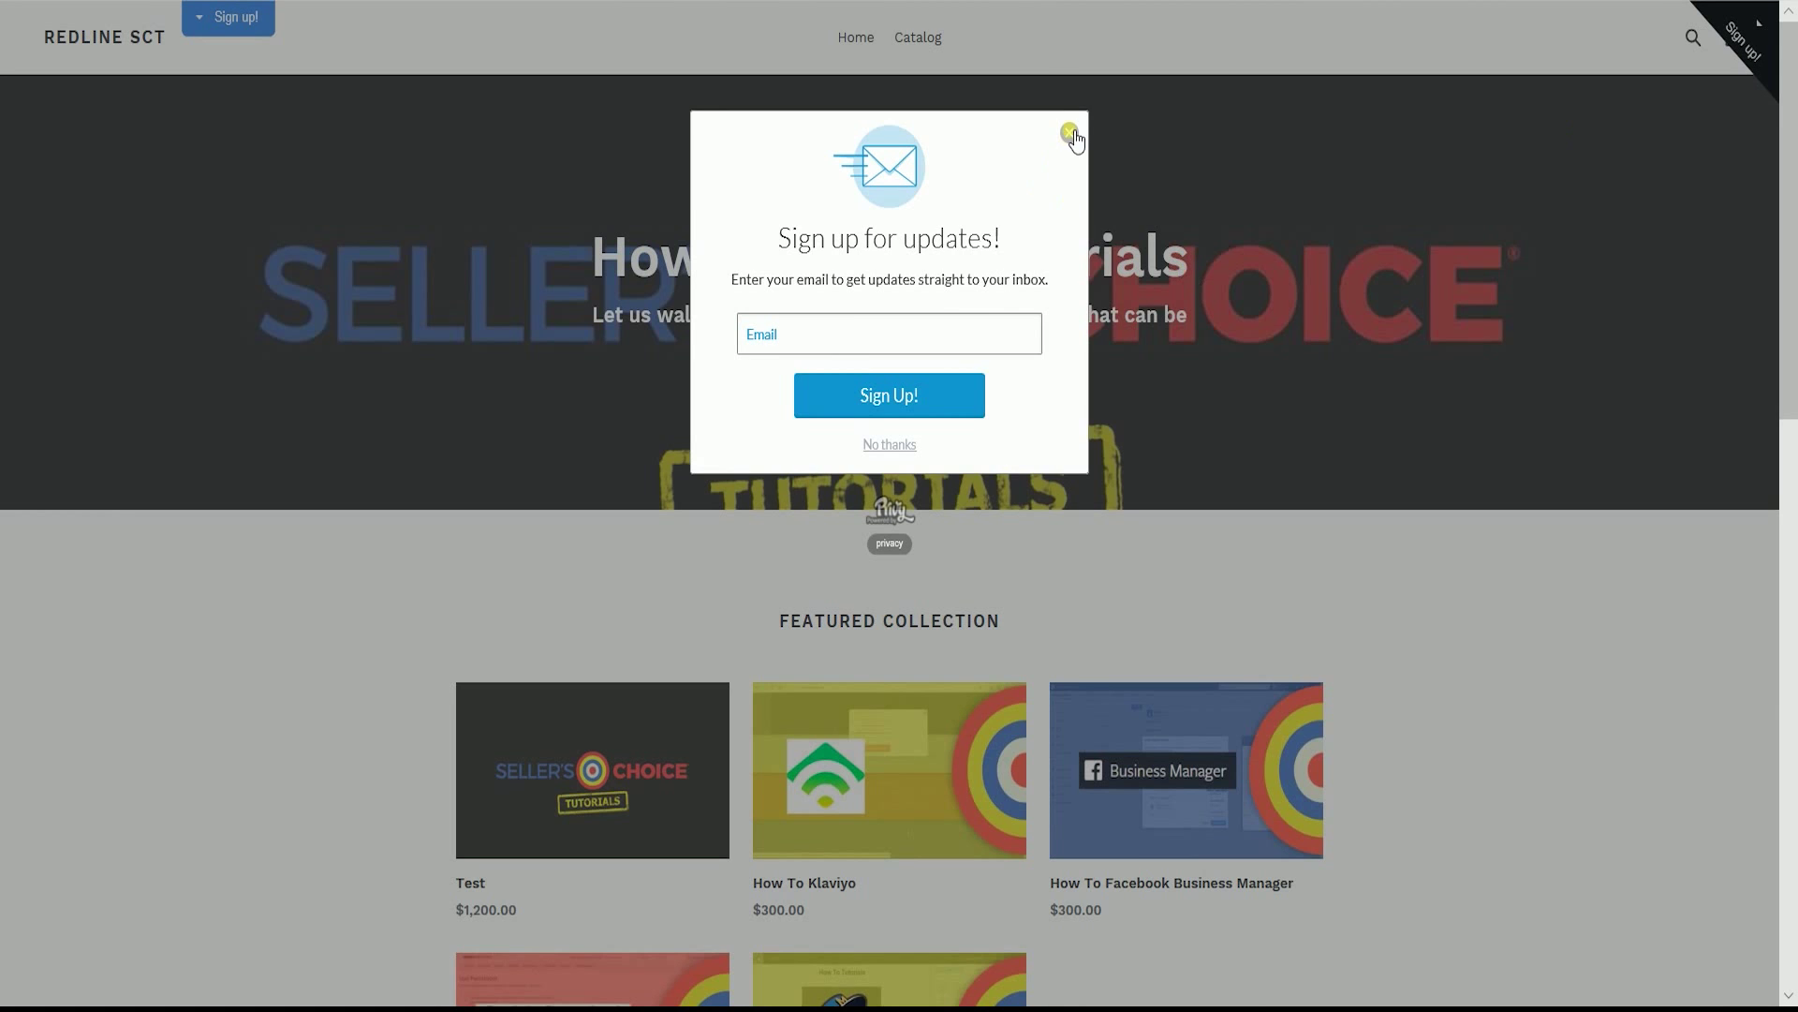
left_click(1071, 133)
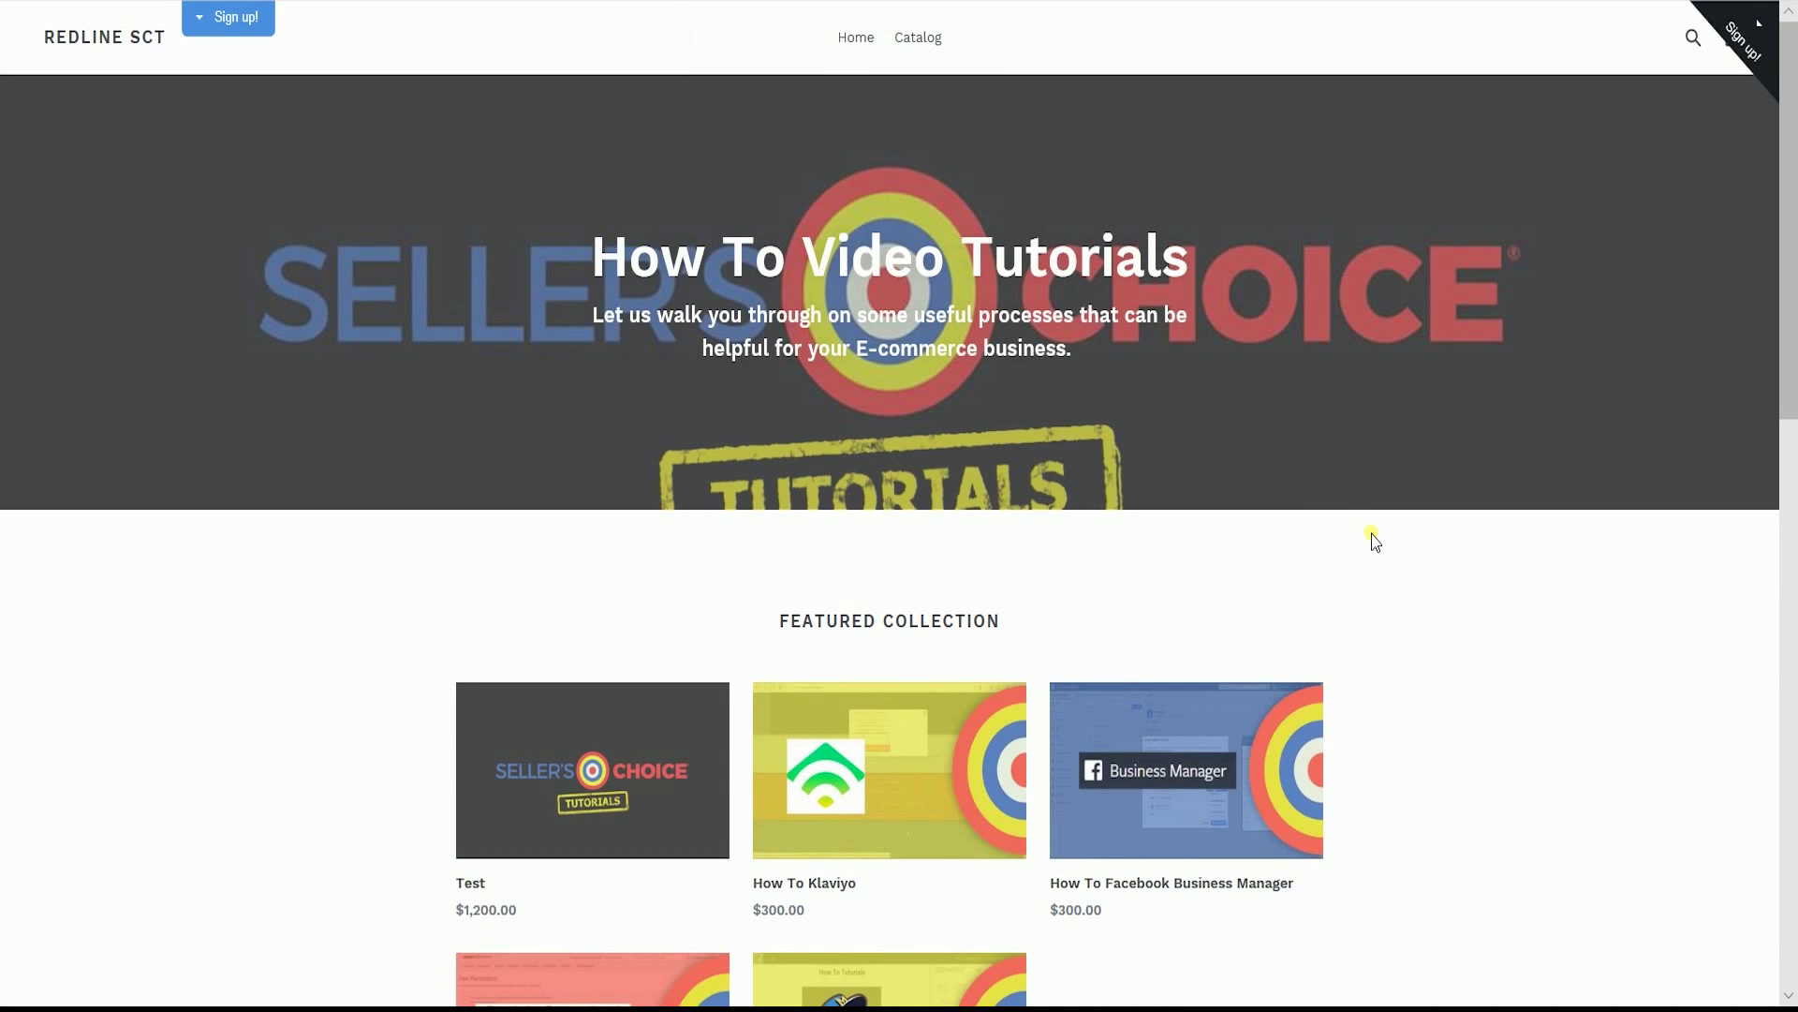
scroll(1373, 543, "down", 5)
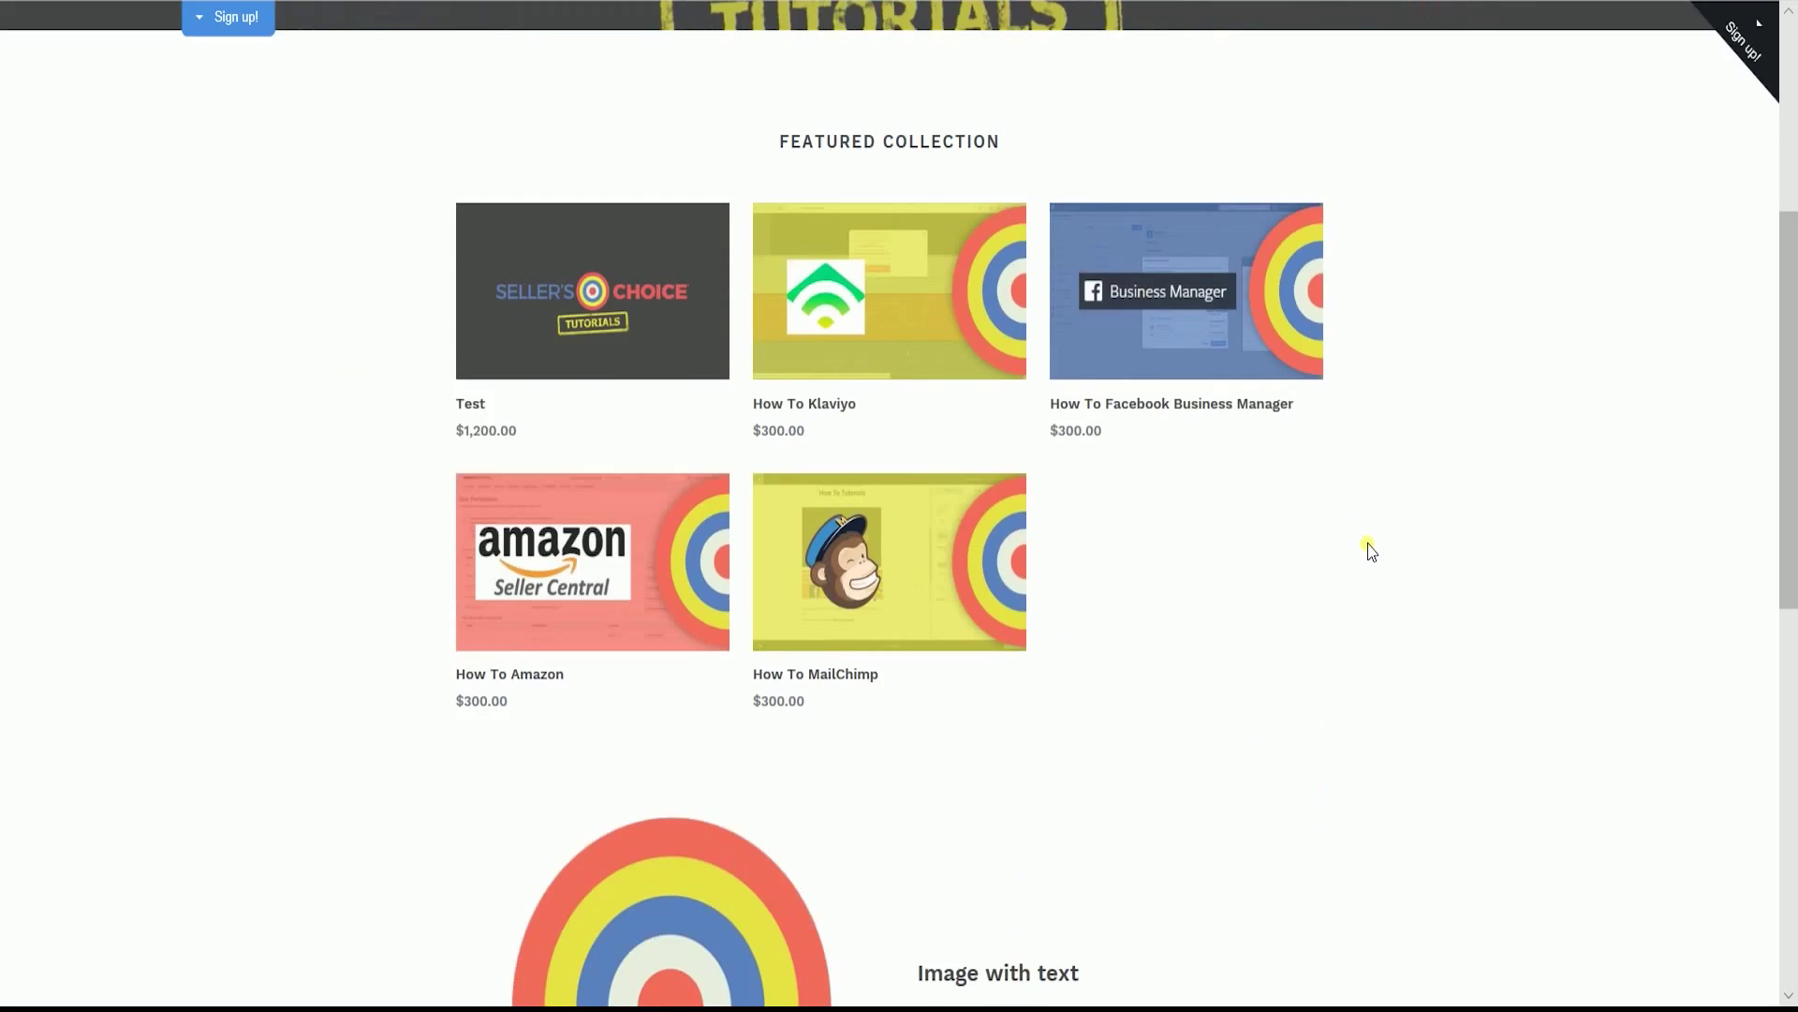
scroll(1365, 546, "up", 5)
scroll(1371, 551, "down", 1)
scroll(1367, 550, "down", 15)
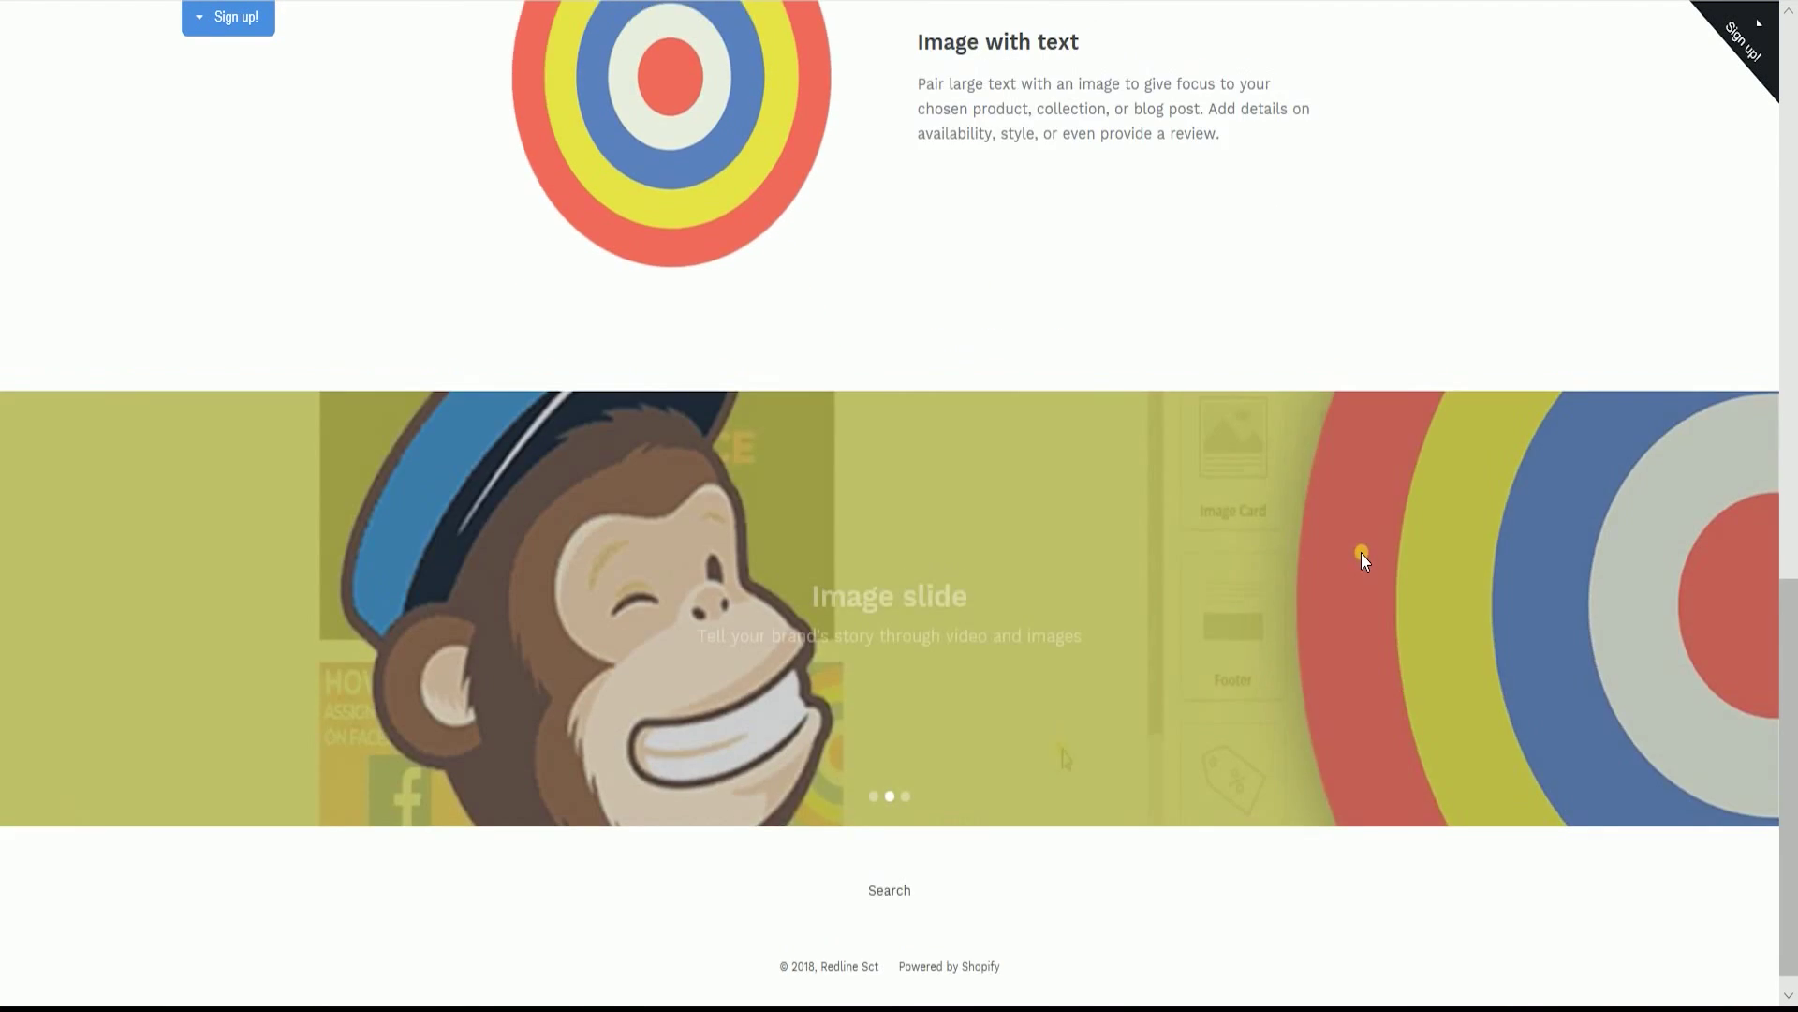
scroll(1363, 553, "up", 15)
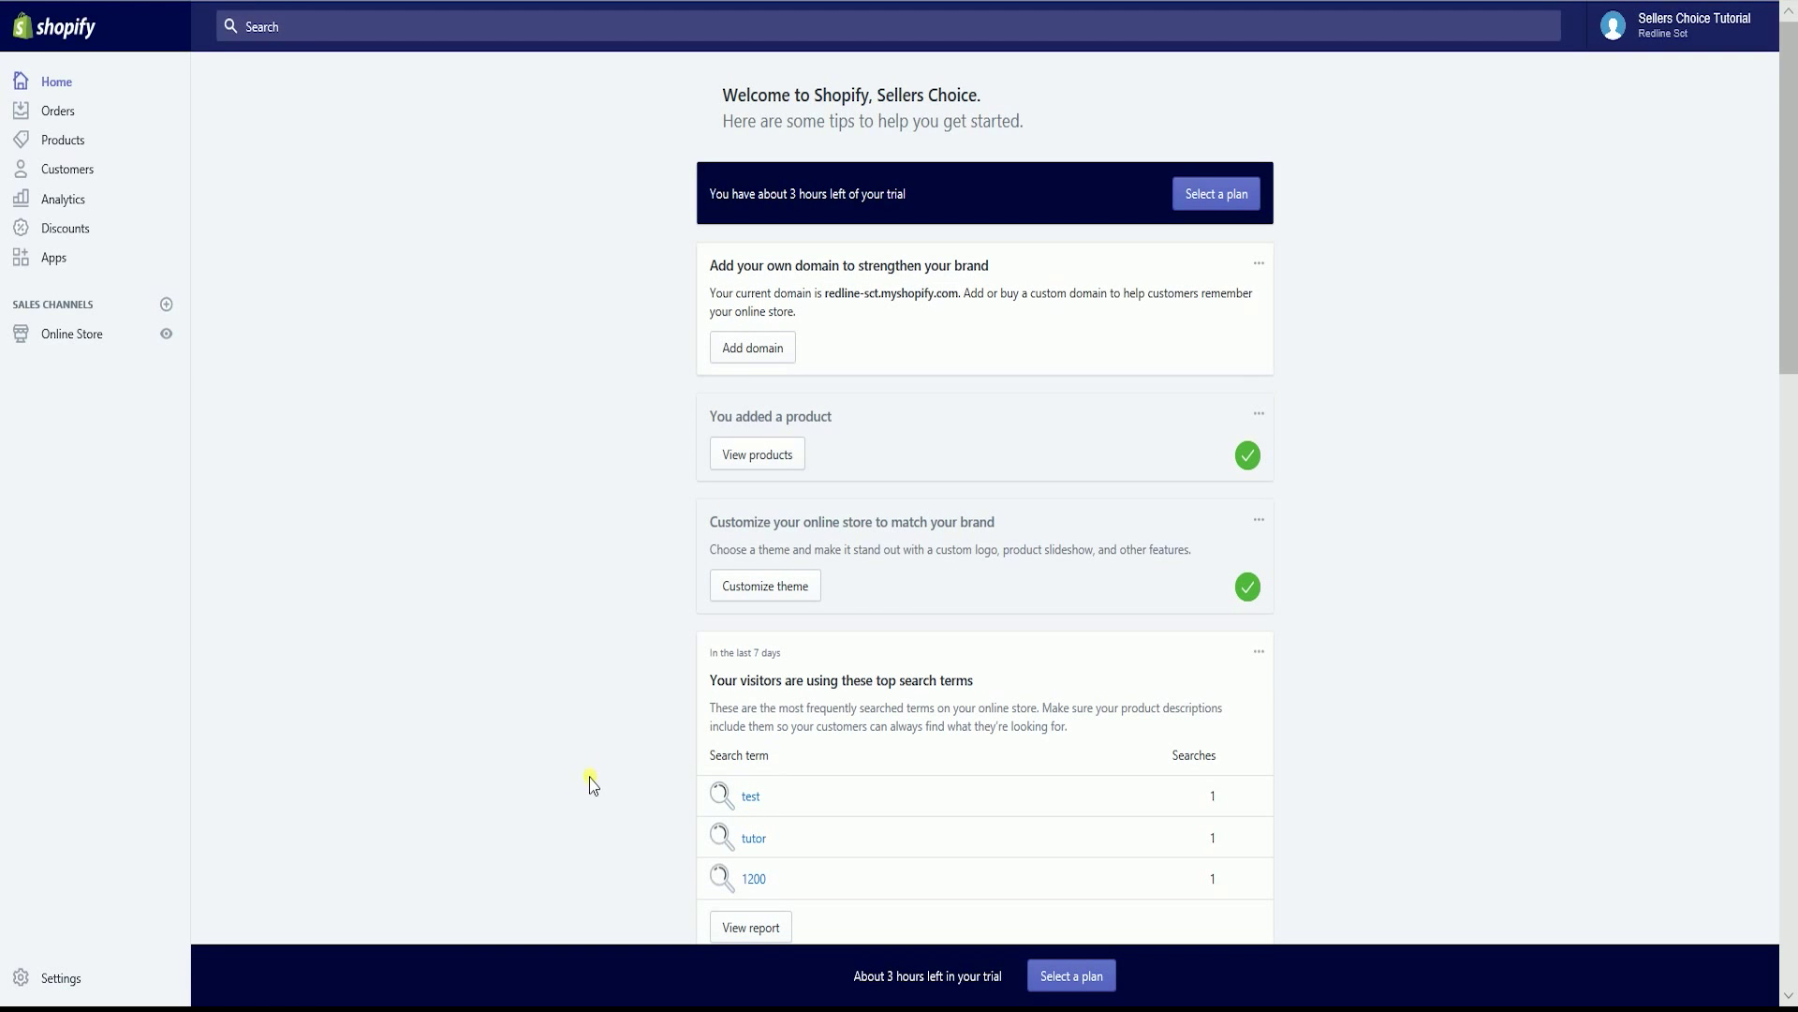
Step: Remove Privy with reason 'Not needed anymore' and comment 'It's not you, it's me'
left_click(66, 265)
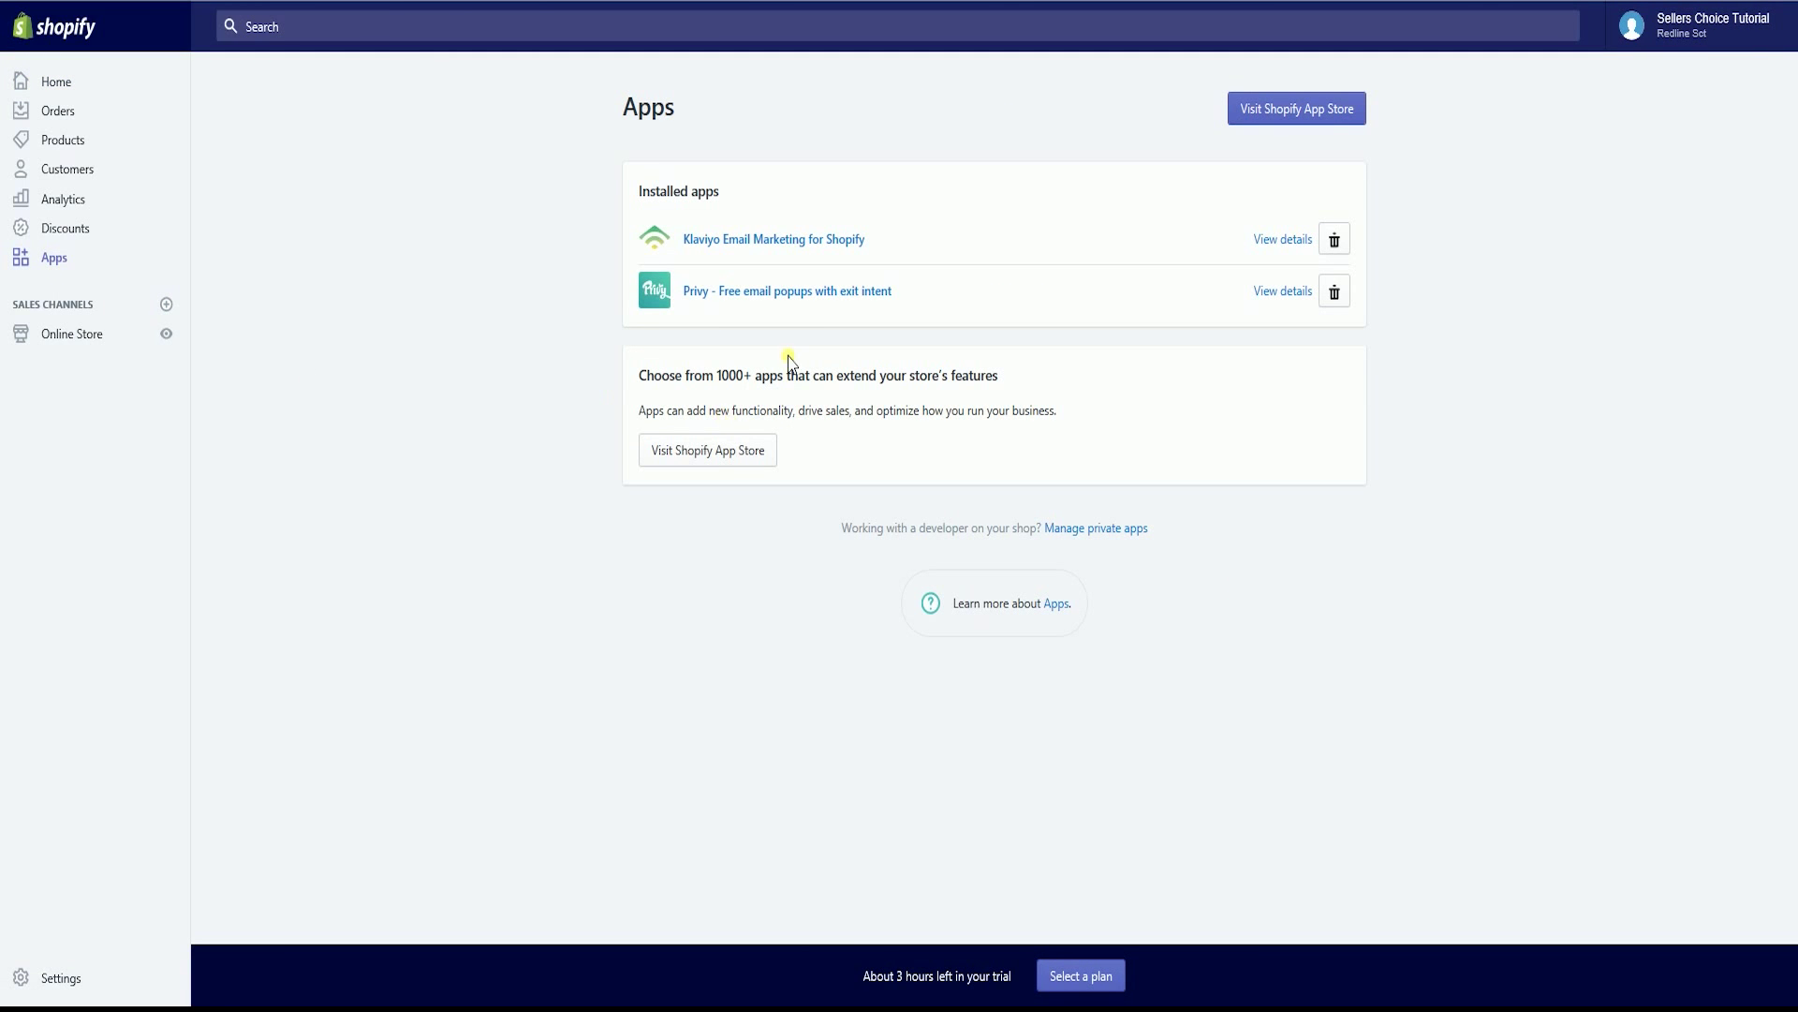
left_click(1334, 293)
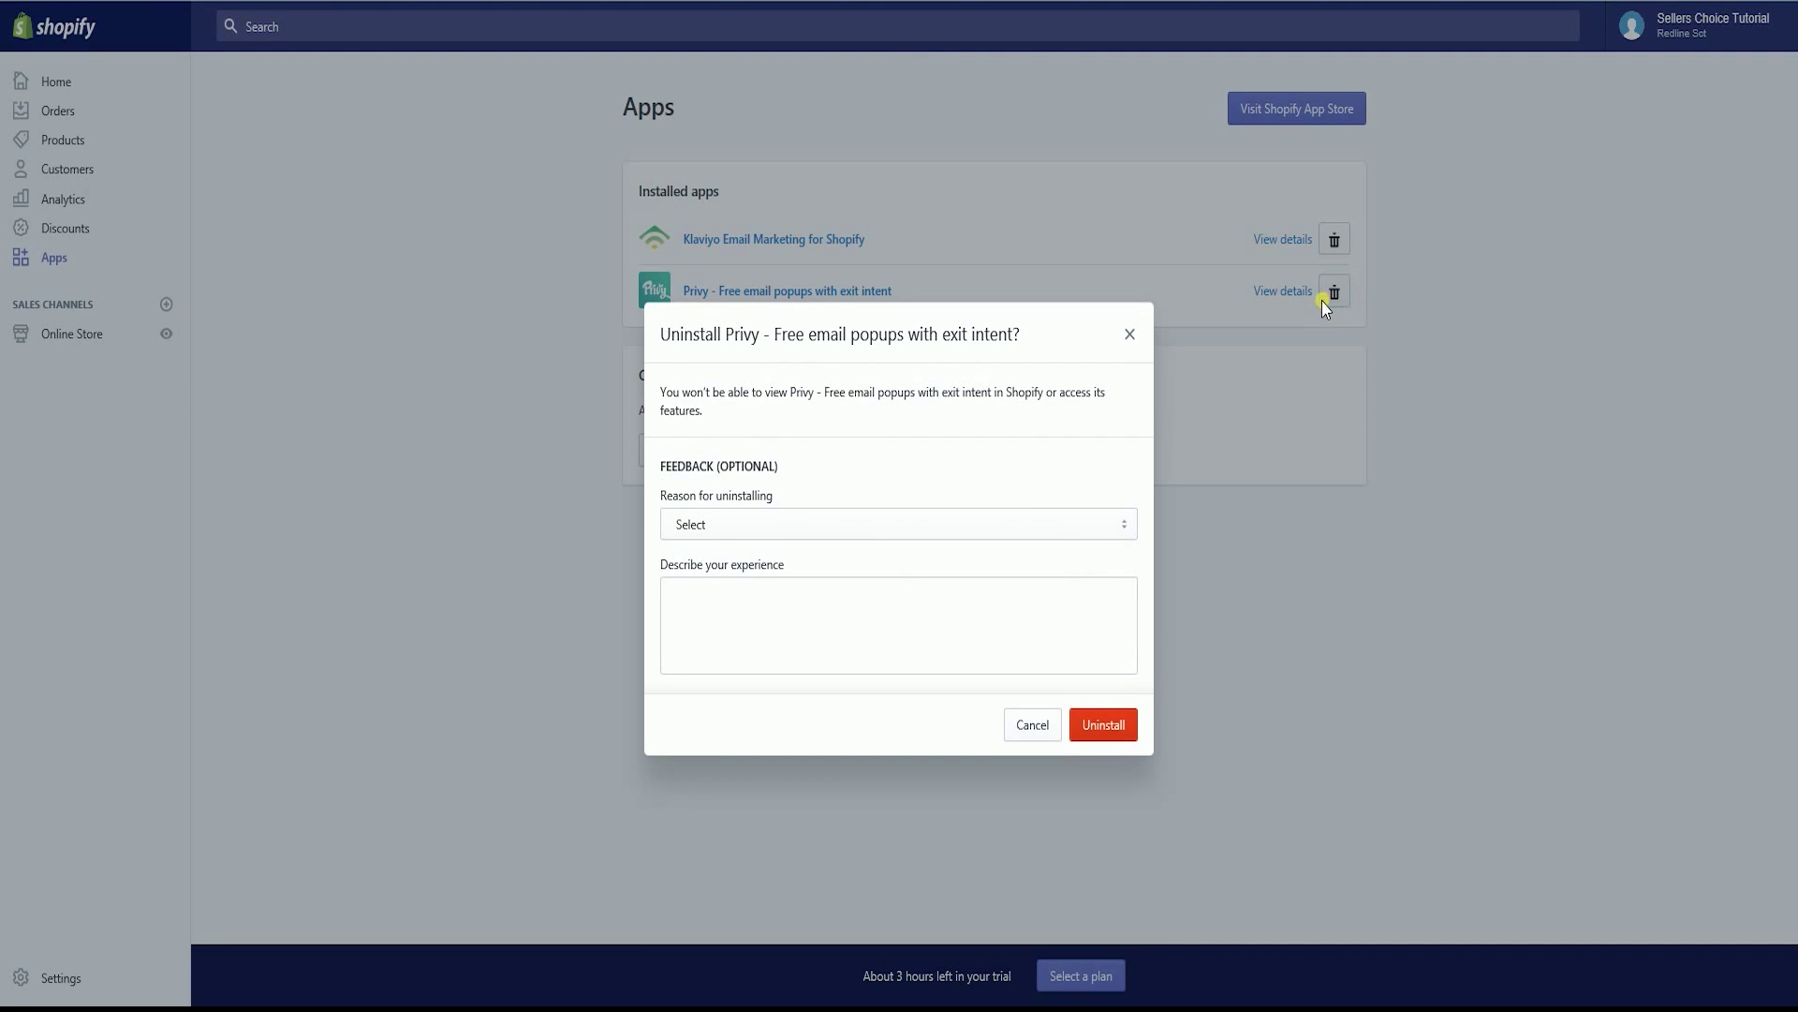
left_click(1004, 523)
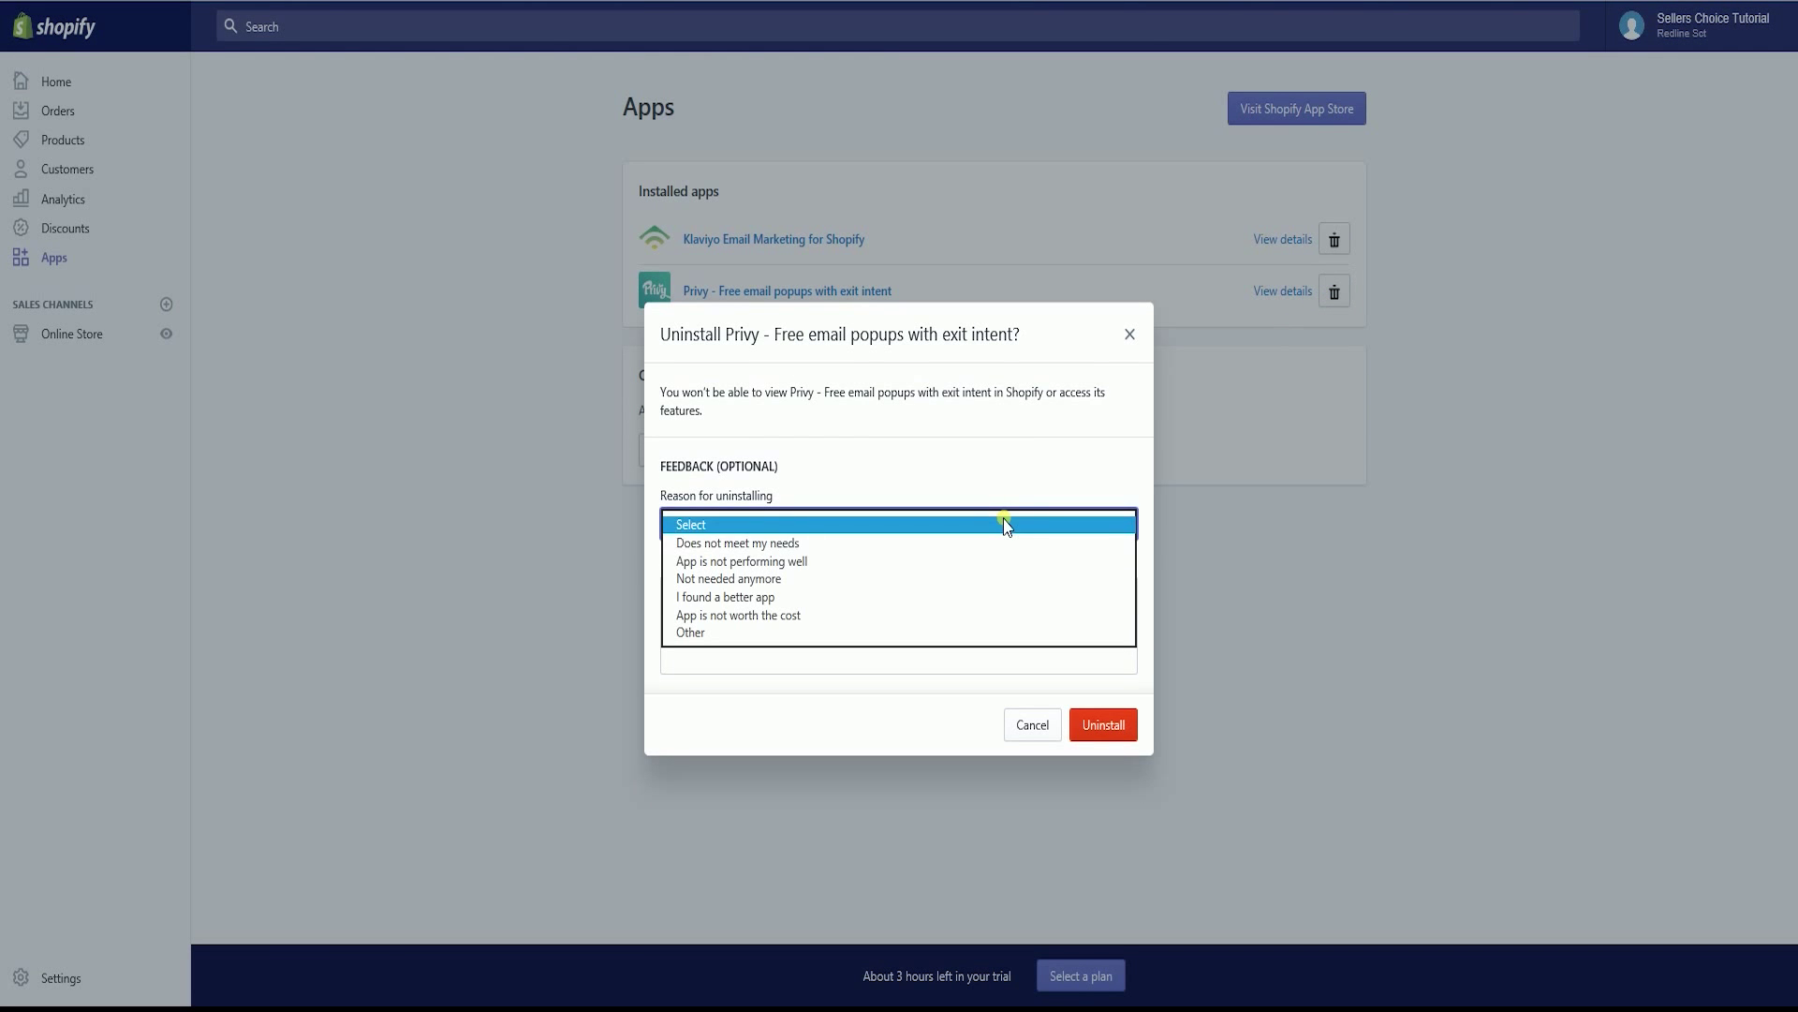
left_click(983, 578)
left_click(1000, 640)
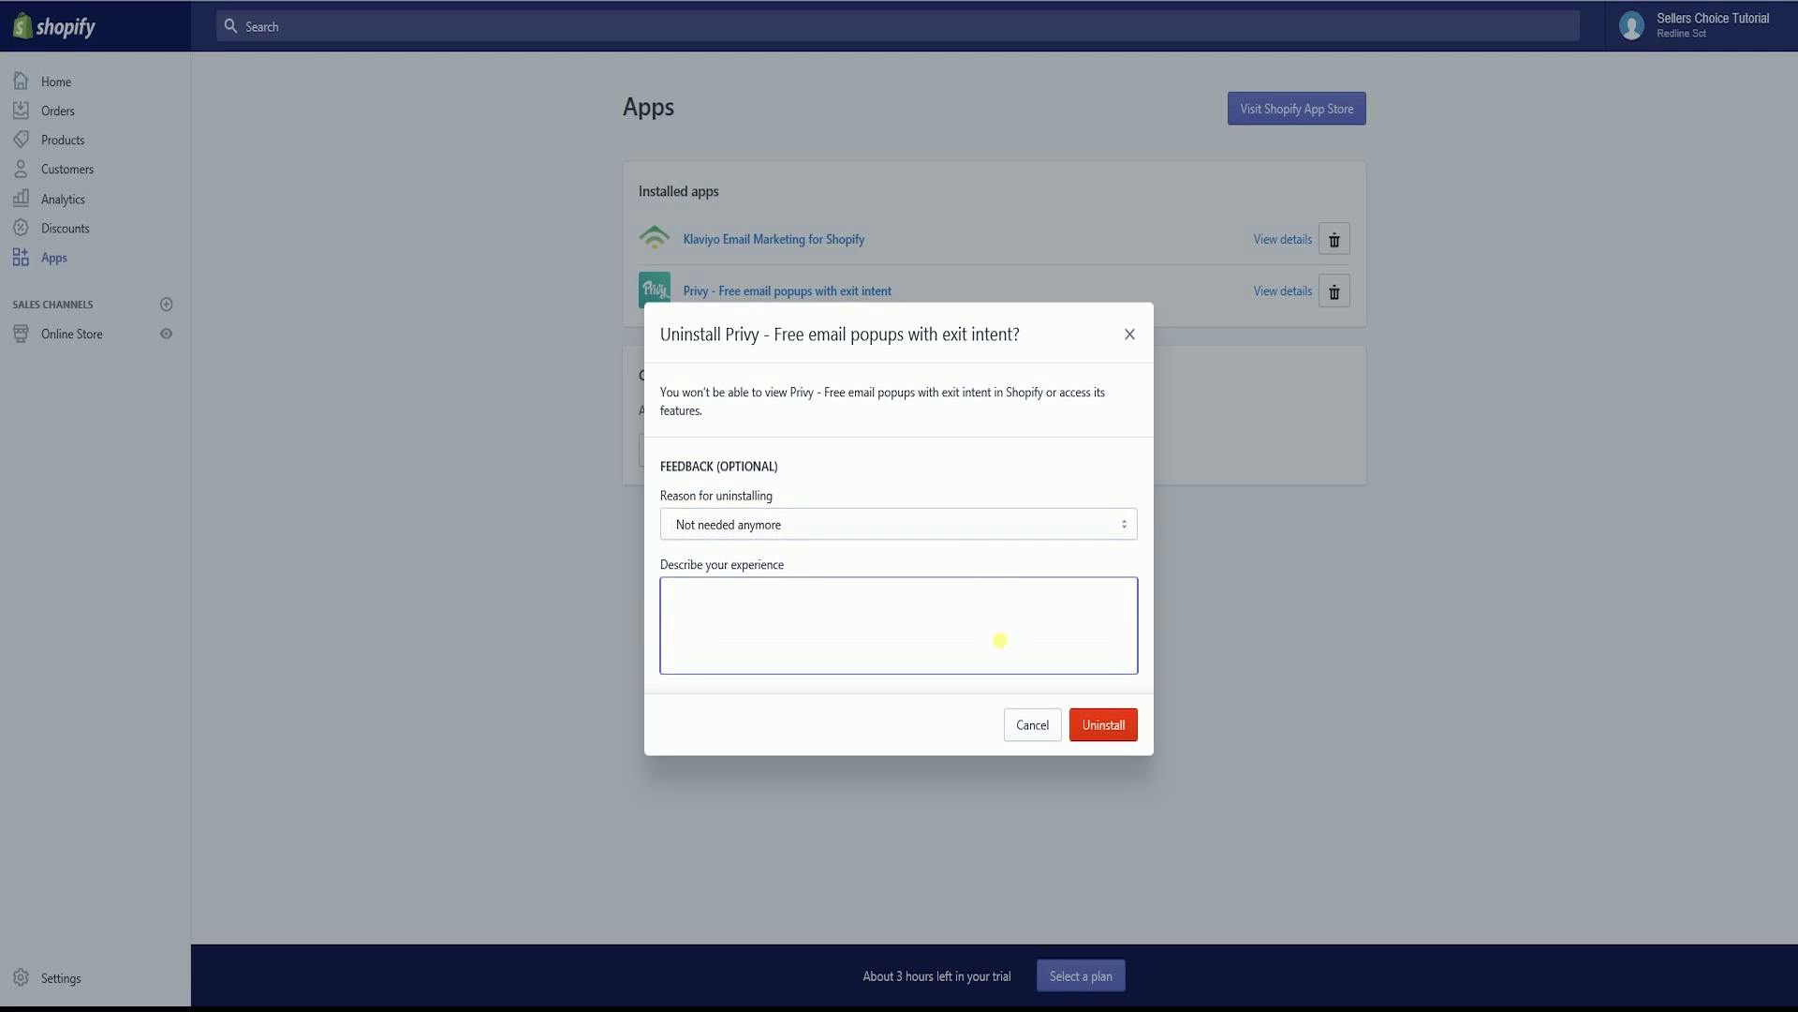
type("It's not you, it's me!")
left_click(1110, 736)
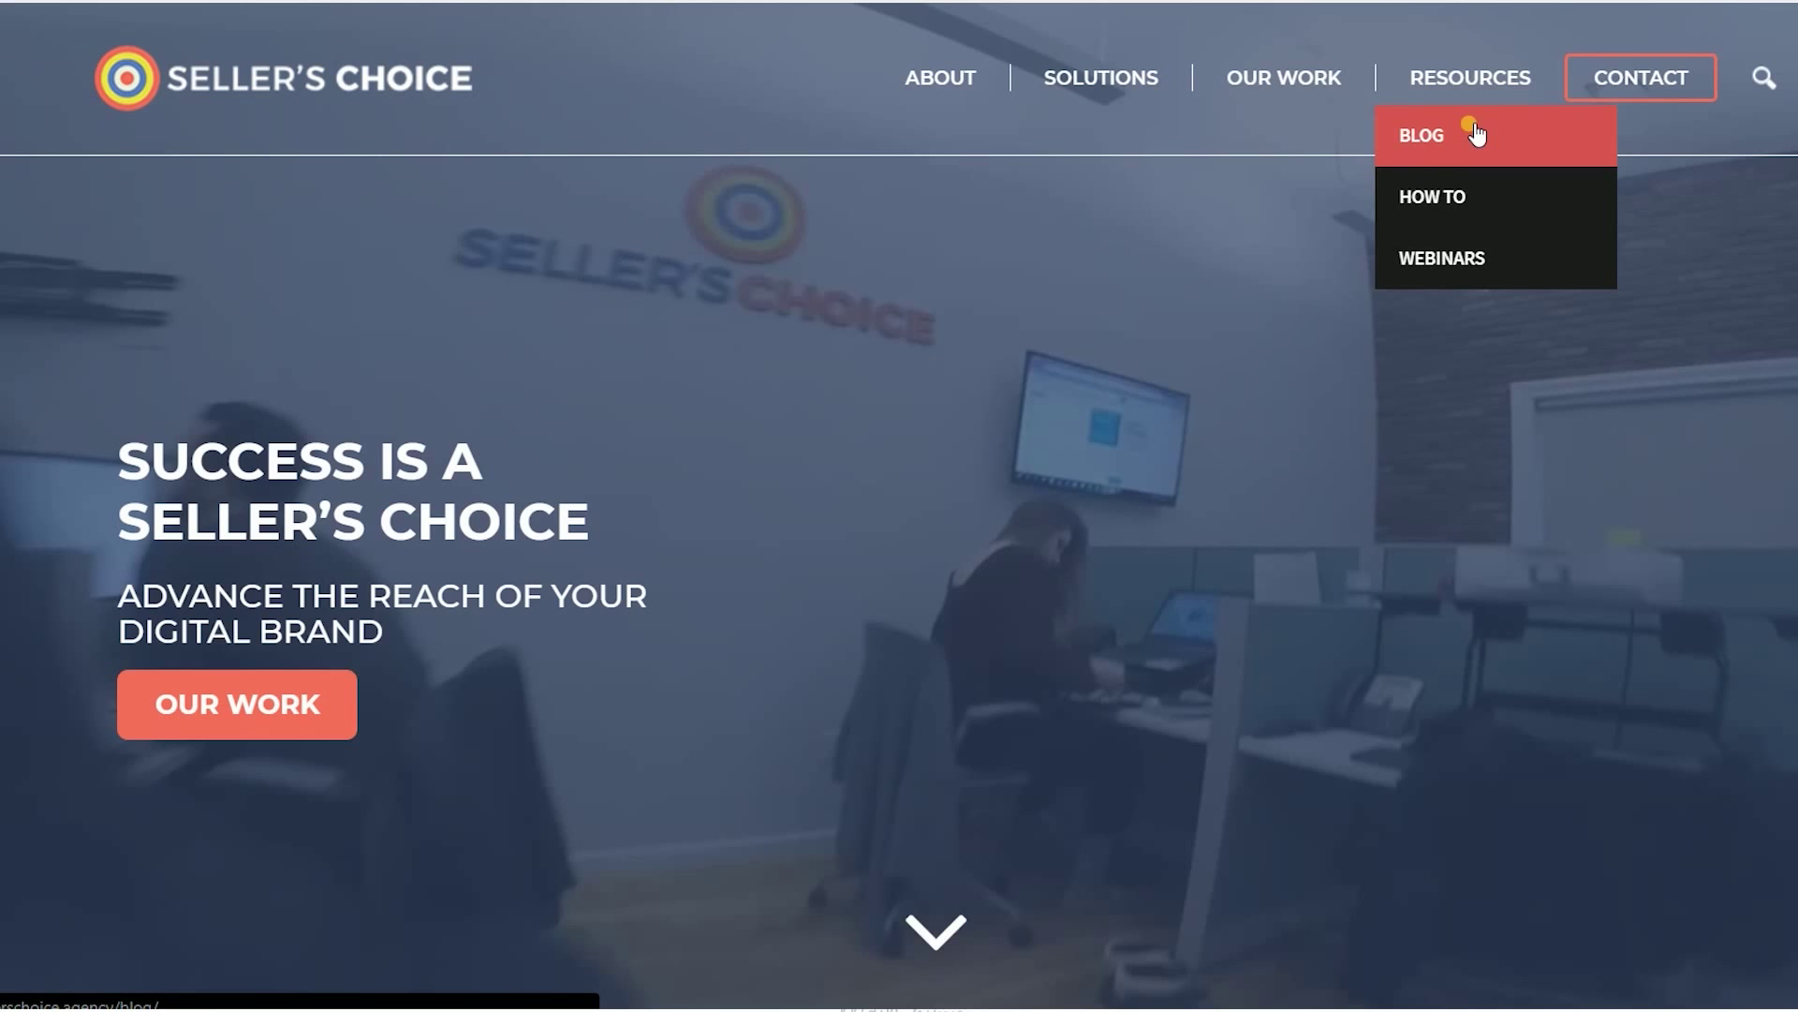
Step: Browse the Seller's Choice How To page, then the Webinars page, from Resources
left_click(1387, 194)
scroll(1381, 328, "down", 3)
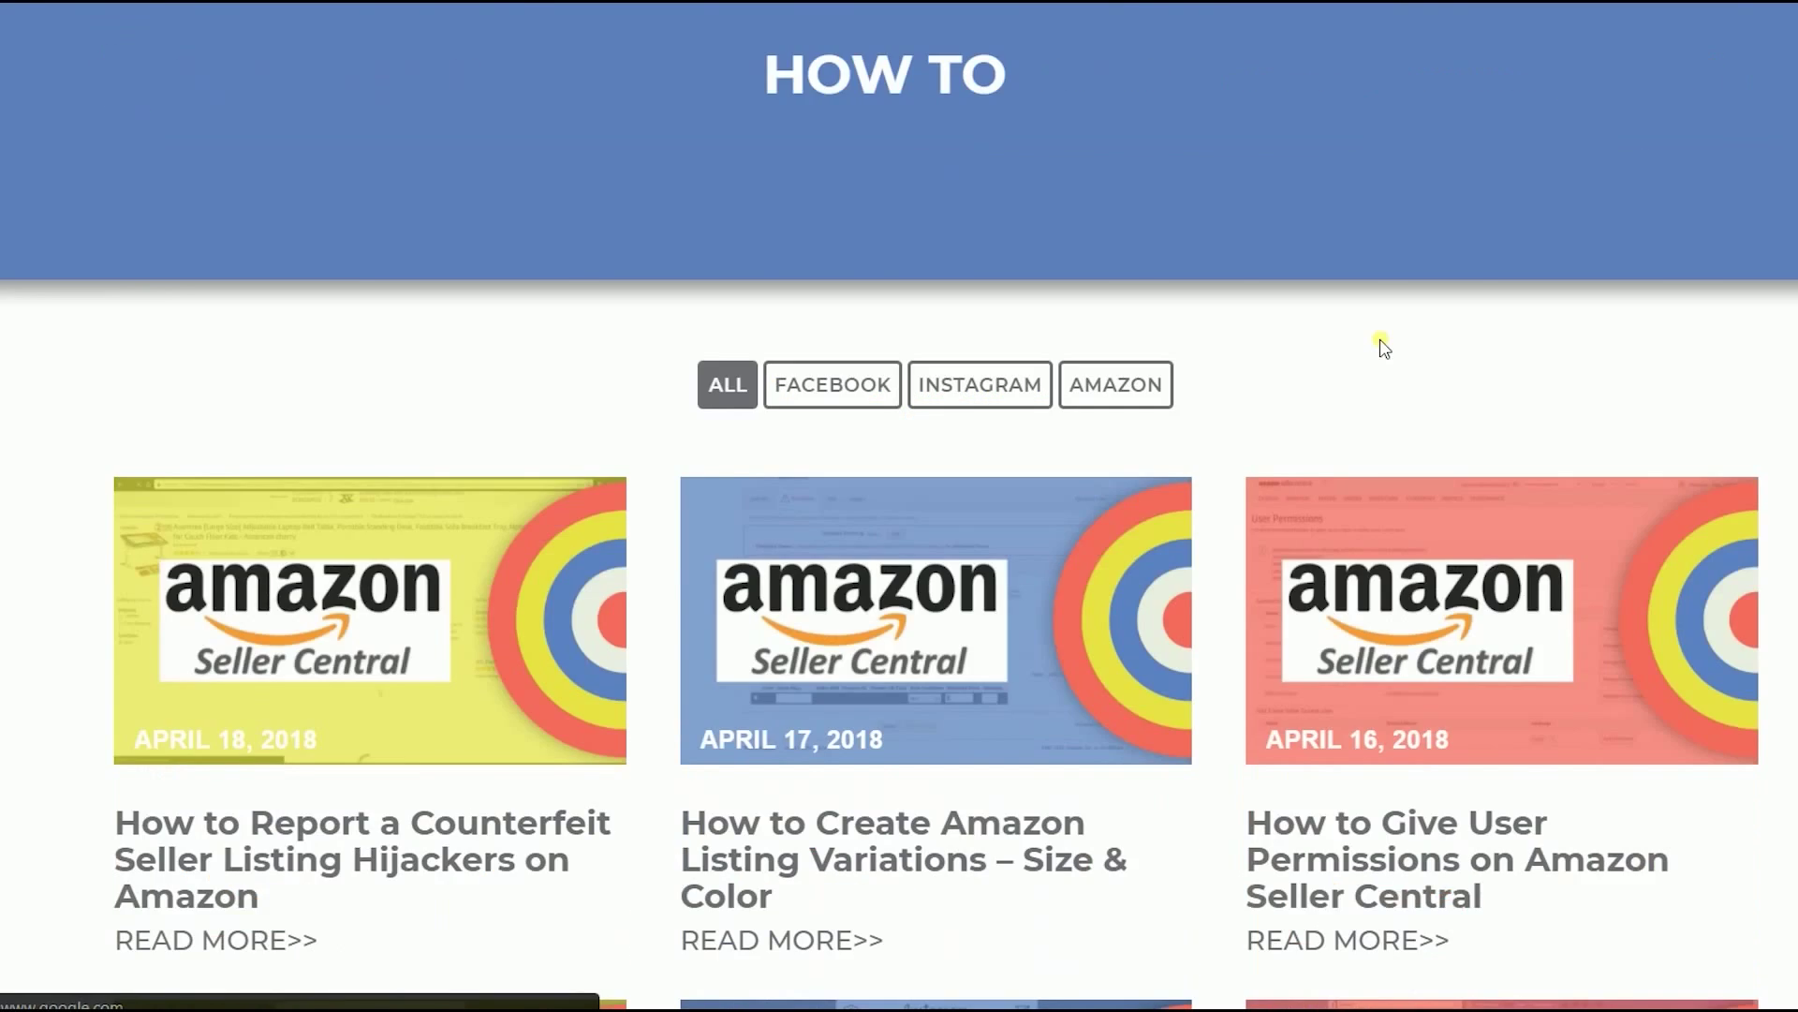
scroll(1377, 344, "up", 3)
mouse_move(1540, 87)
left_click(1463, 258)
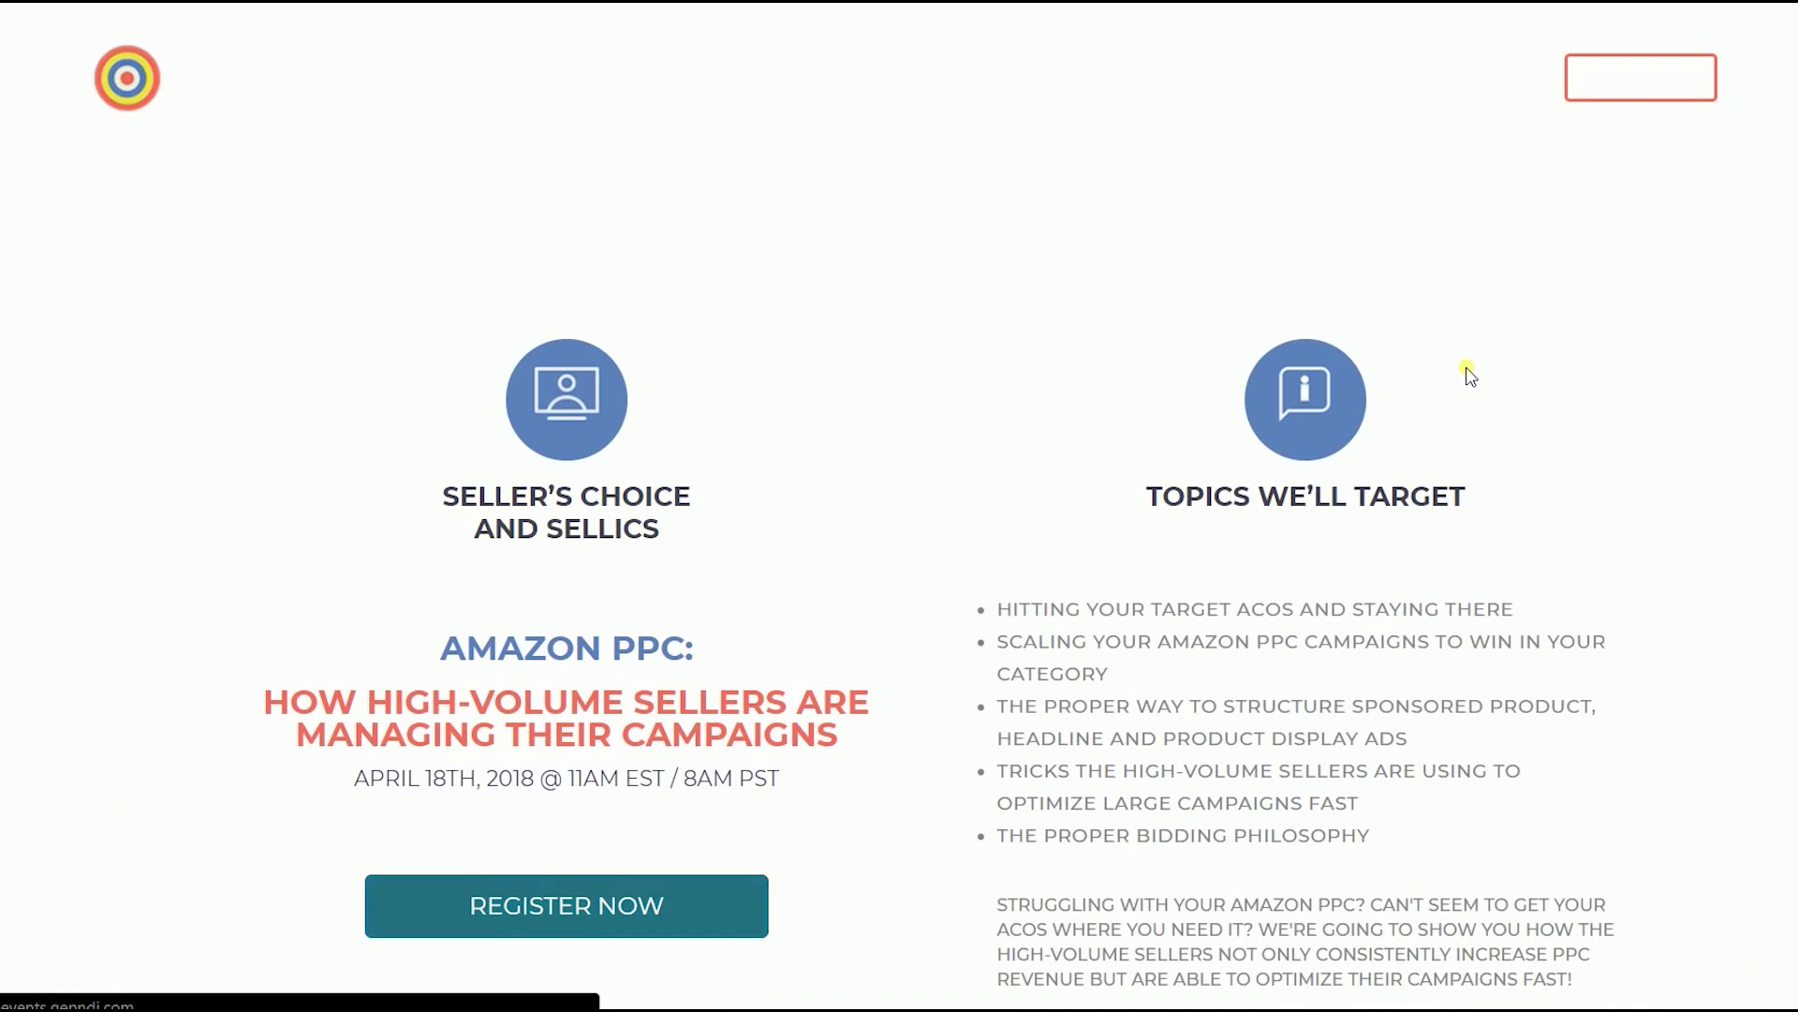
scroll(1468, 375, "down", 5)
scroll(1548, 180, "up", 6)
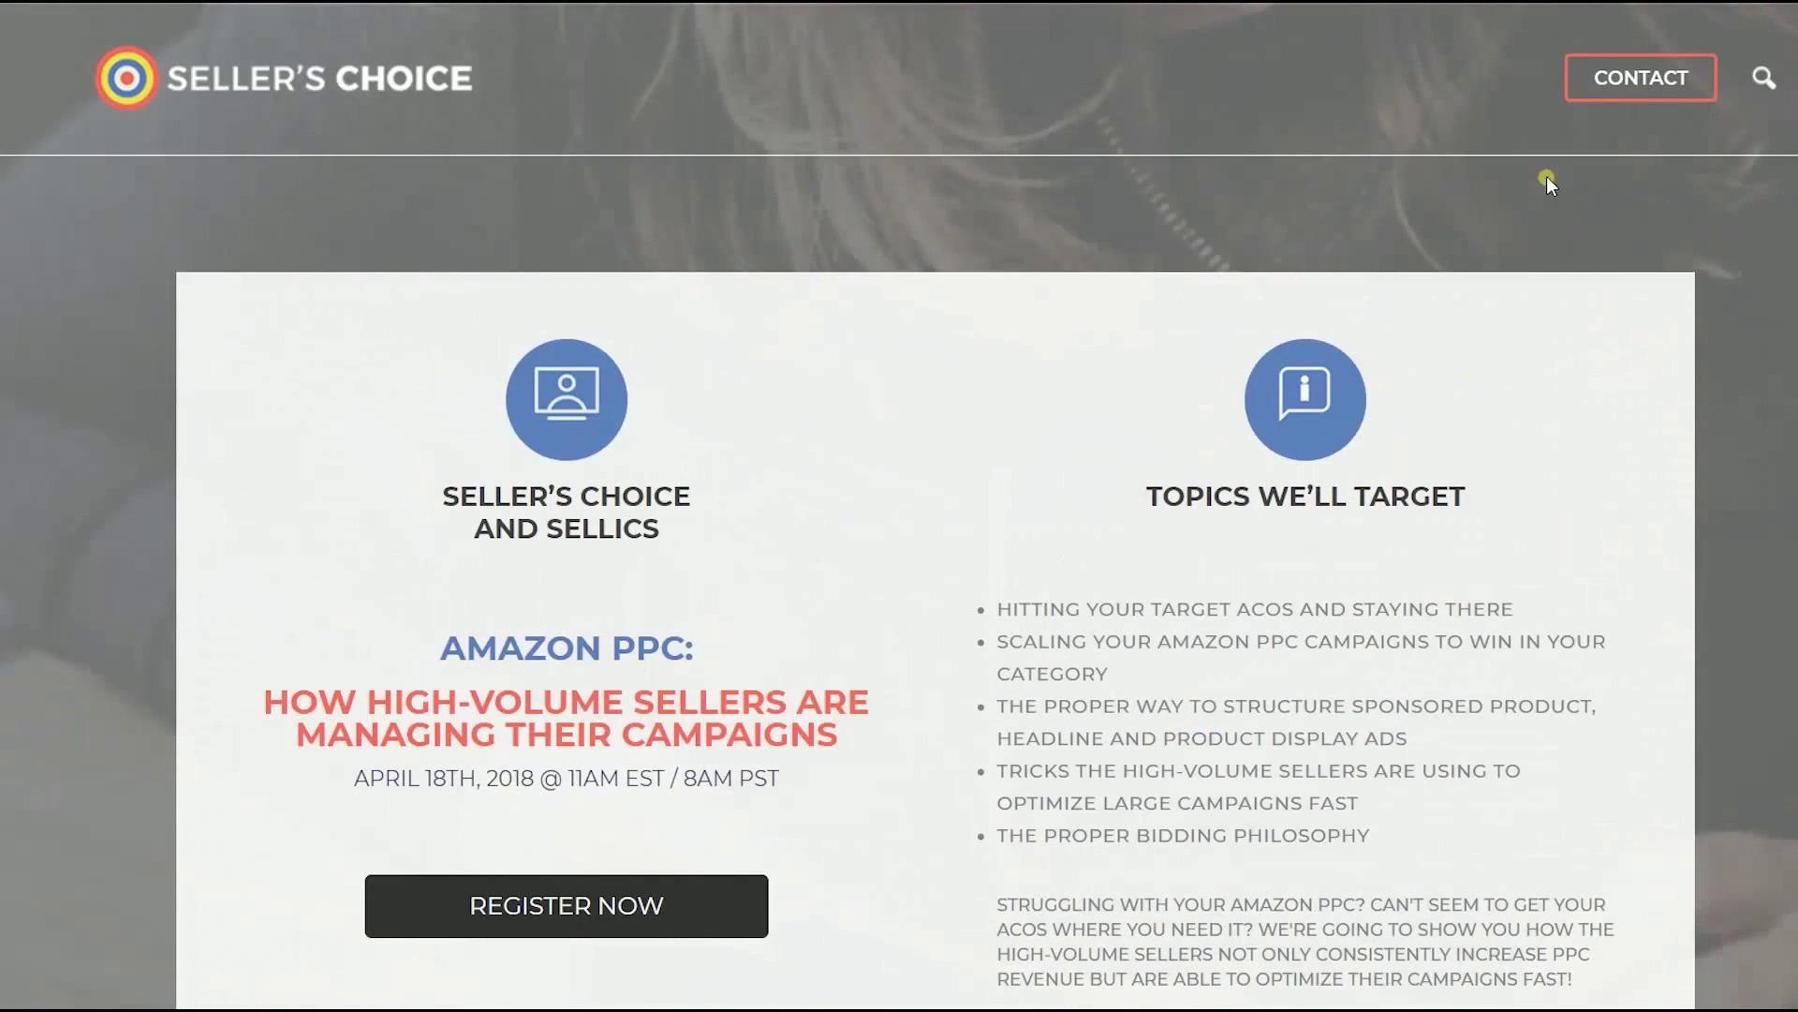
Step: Go back twice to the Seller's Choice blog and scroll its list of posts
key("alt+Left")
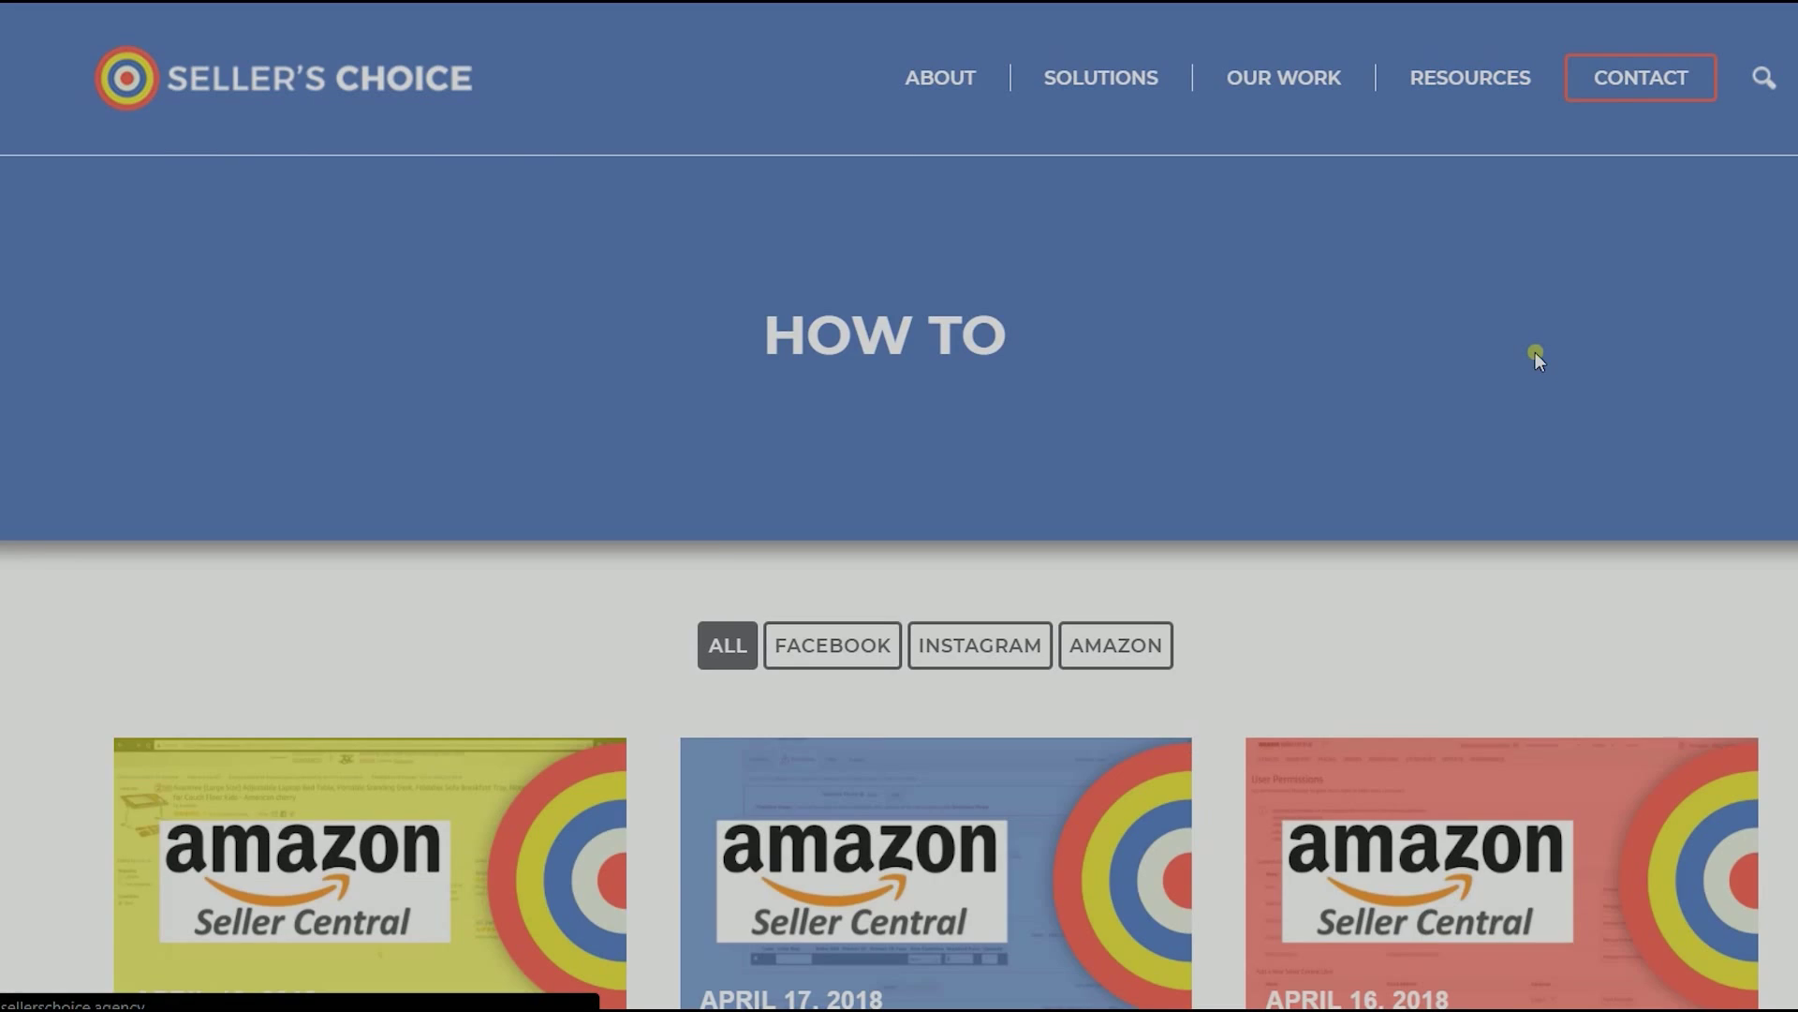
key("alt+Left")
scroll(1536, 358, "down", 13)
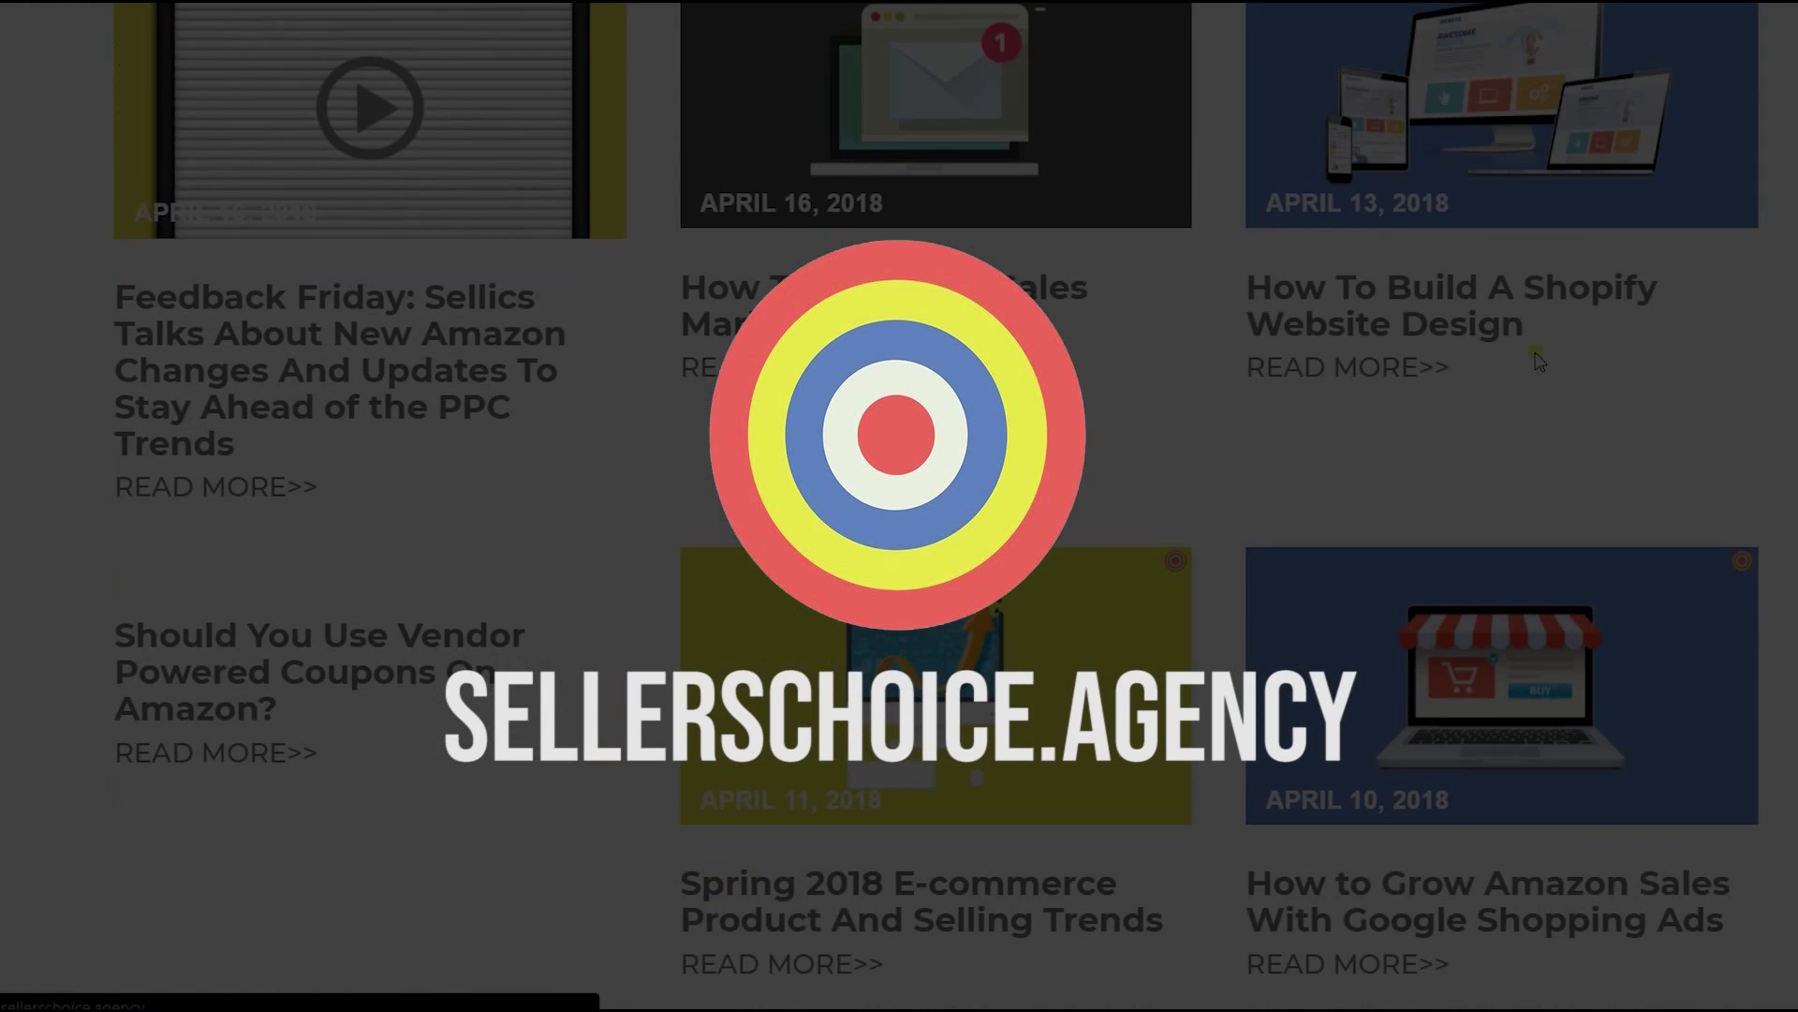
scroll(1536, 357, "up", 15)
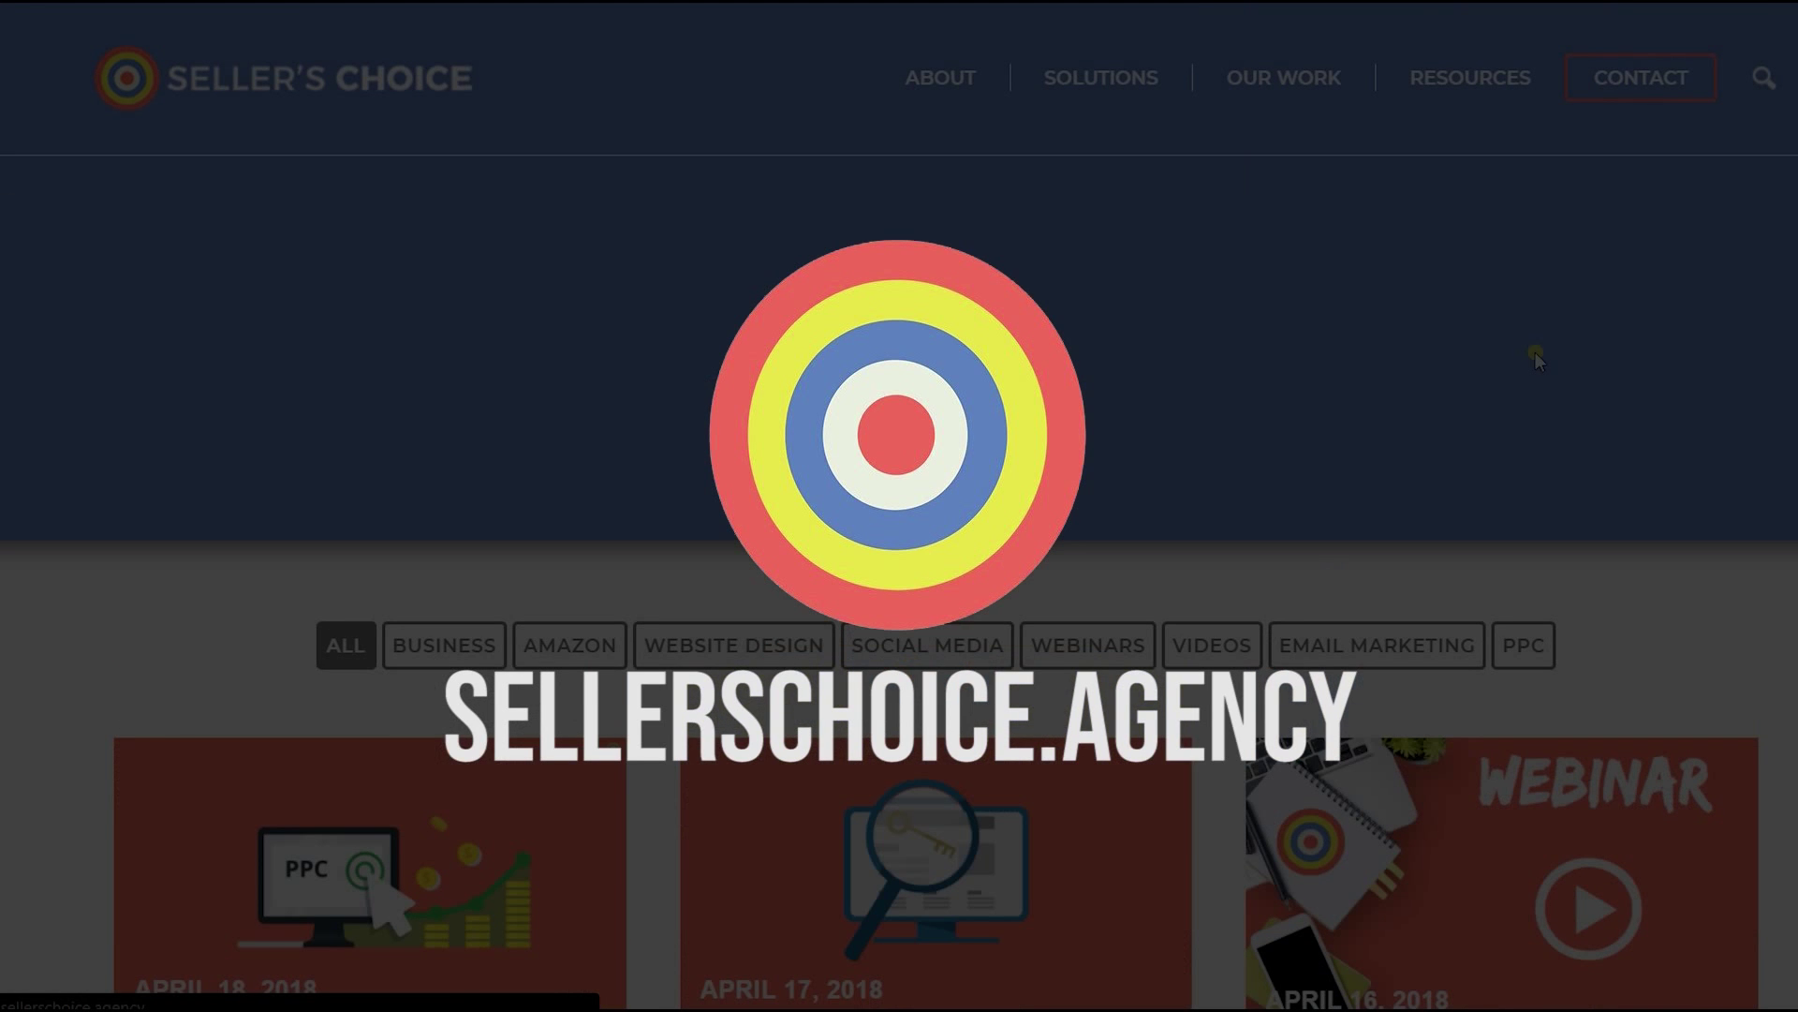